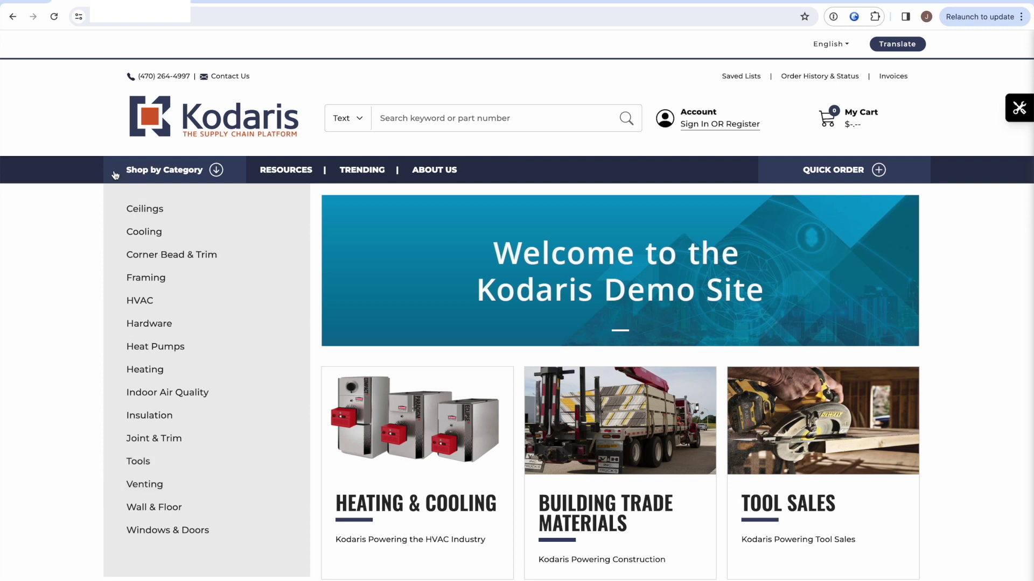
# Open the Acoustical Tile subcategory page under Ceilings from the demo storefront's category list.
pyautogui.click(157, 171)
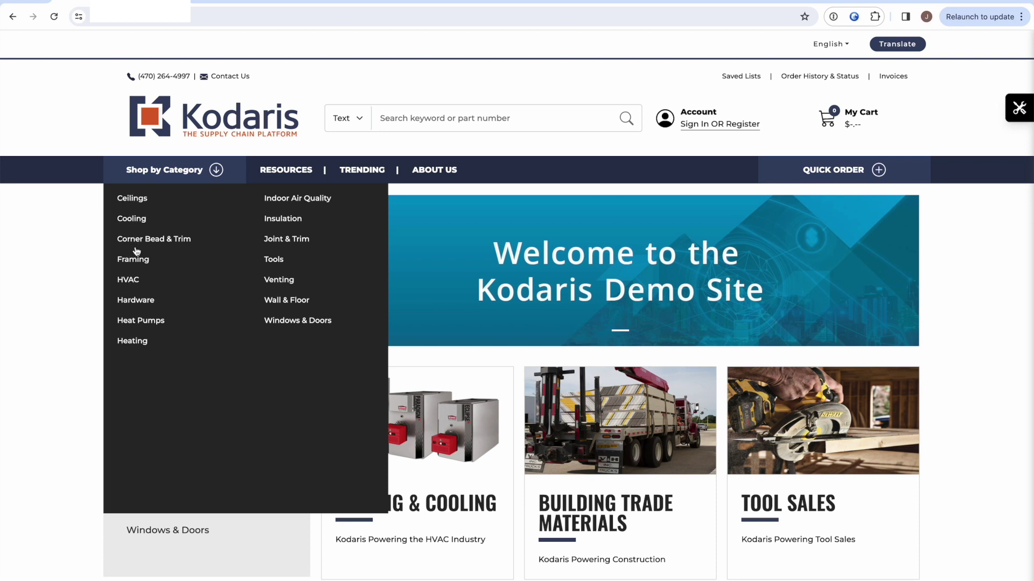
pyautogui.click(132, 201)
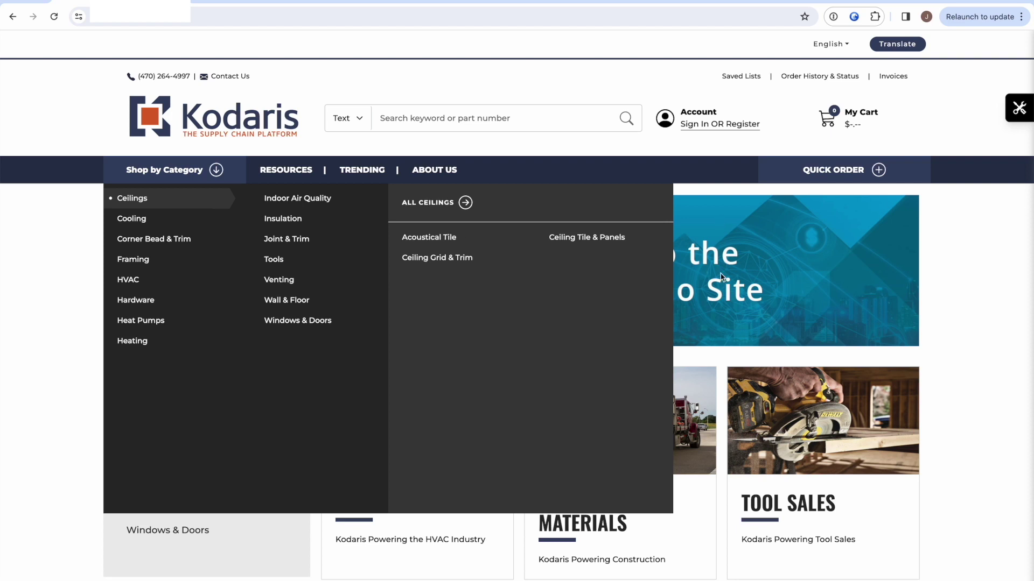
pyautogui.click(415, 240)
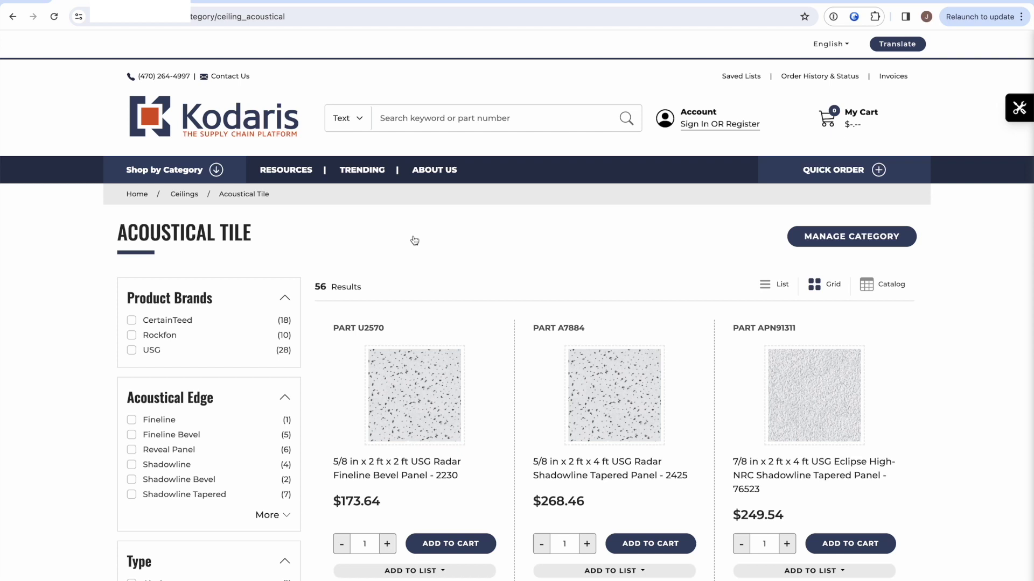
# View the full Ceilings category listing on the demo storefront, then switch to the new storefront's home page.
pyautogui.moveTo(168, 181)
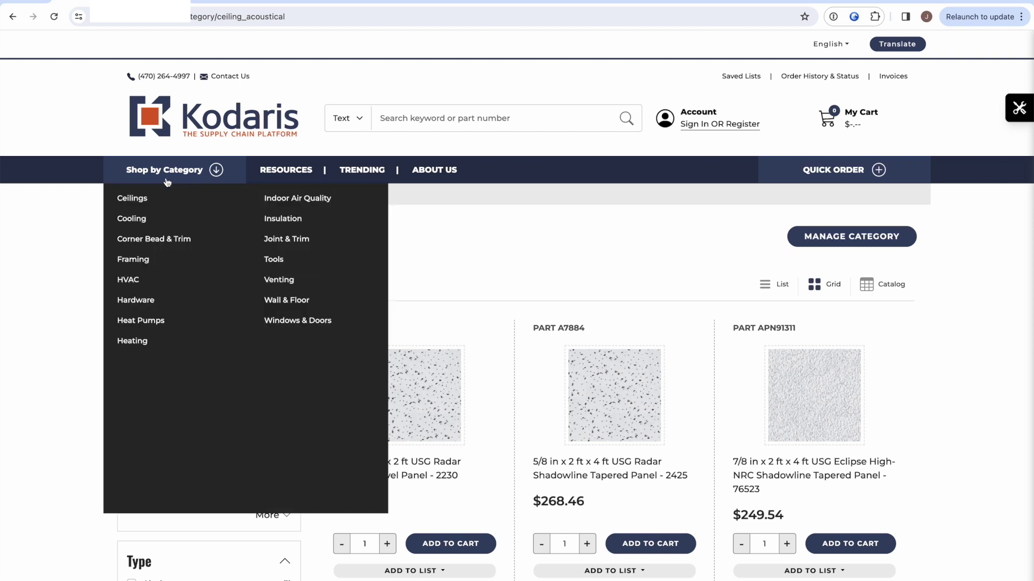
pyautogui.click(133, 201)
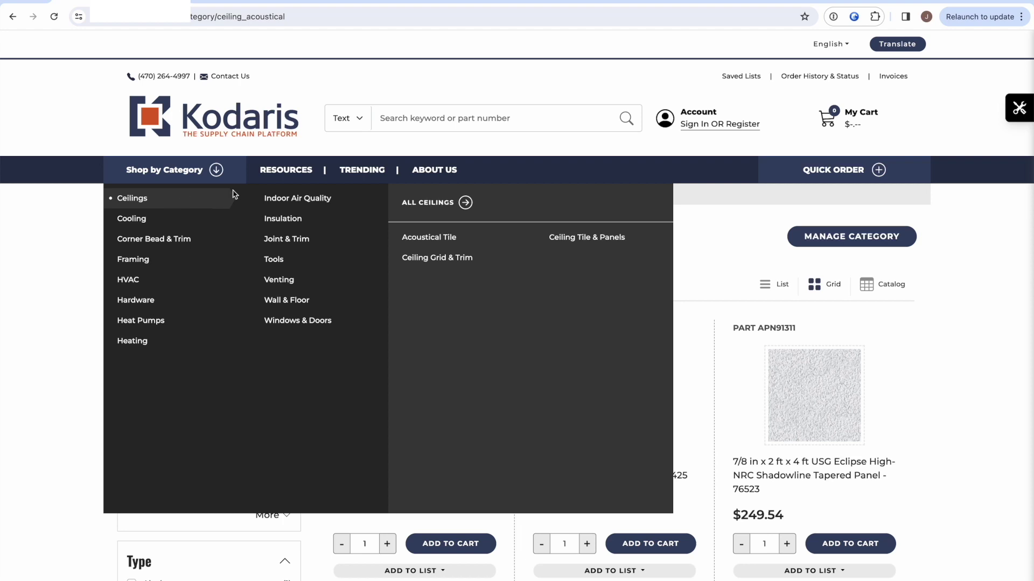
pyautogui.click(439, 203)
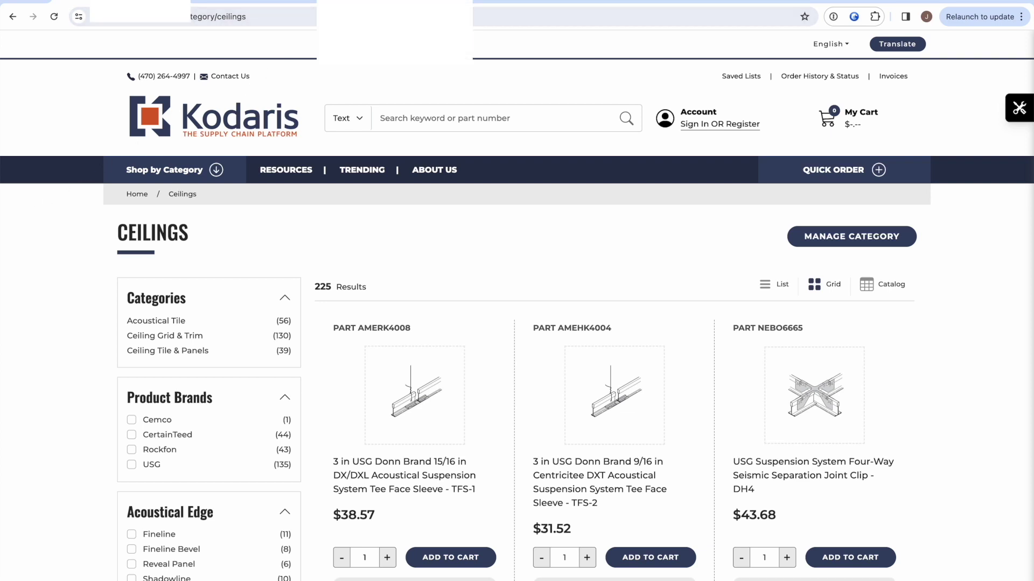
pyautogui.press('Return')
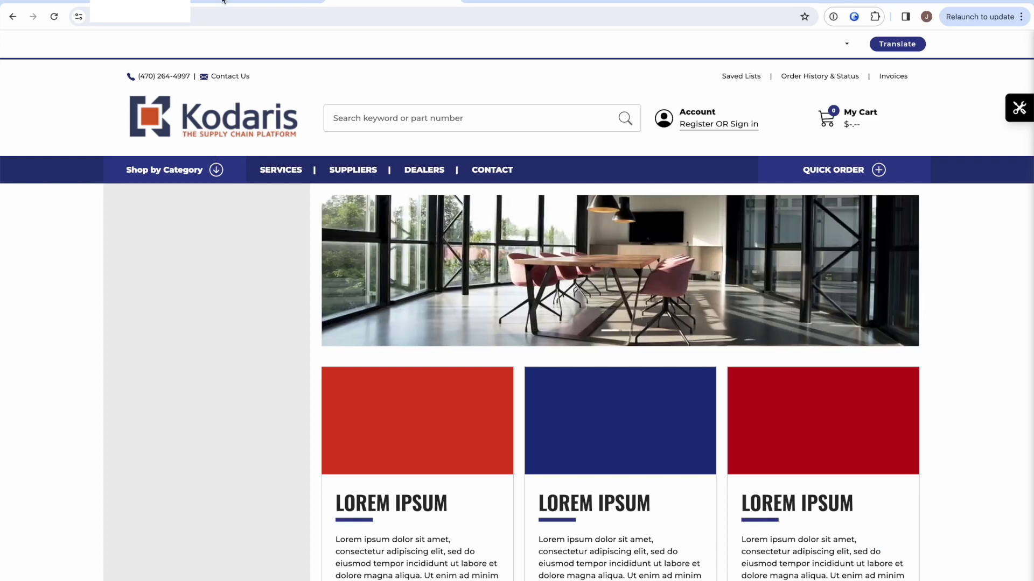
# Switch to the Kodaris operations portal and open the Data view of the PIM categories.
pyautogui.click(226, 1)
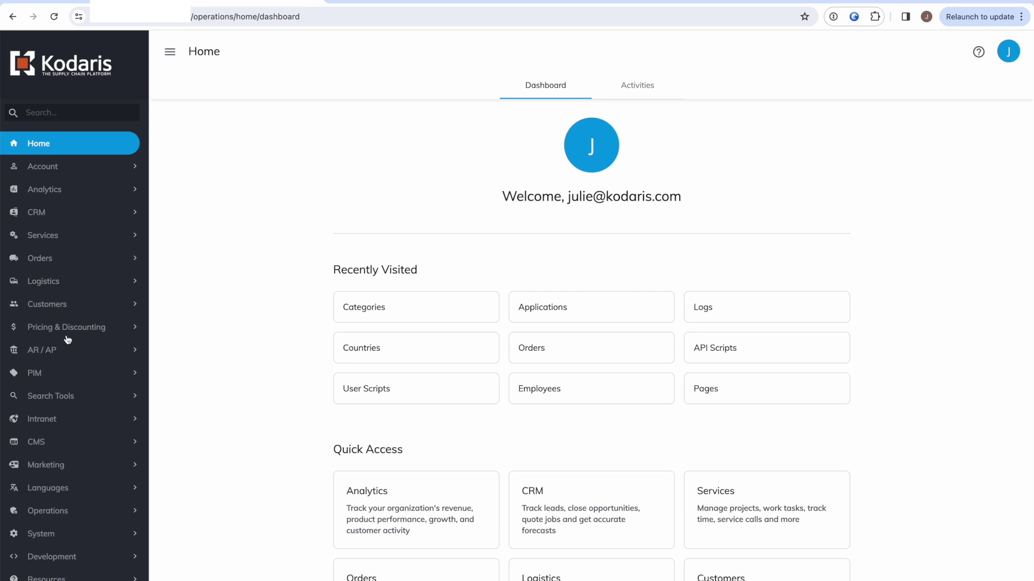
pyautogui.click(41, 374)
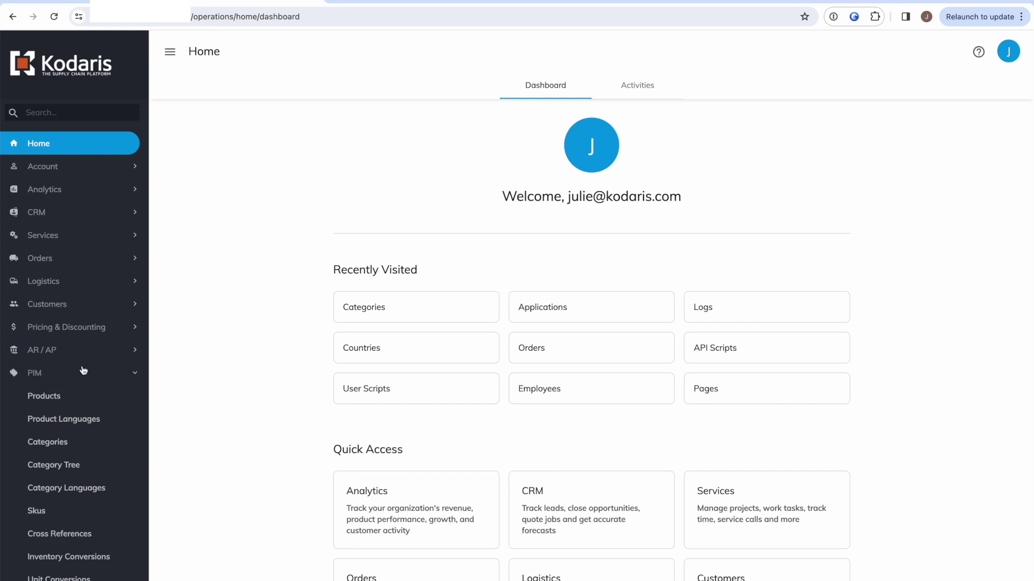
pyautogui.scroll(-1, 84, 370)
pyautogui.click(65, 401)
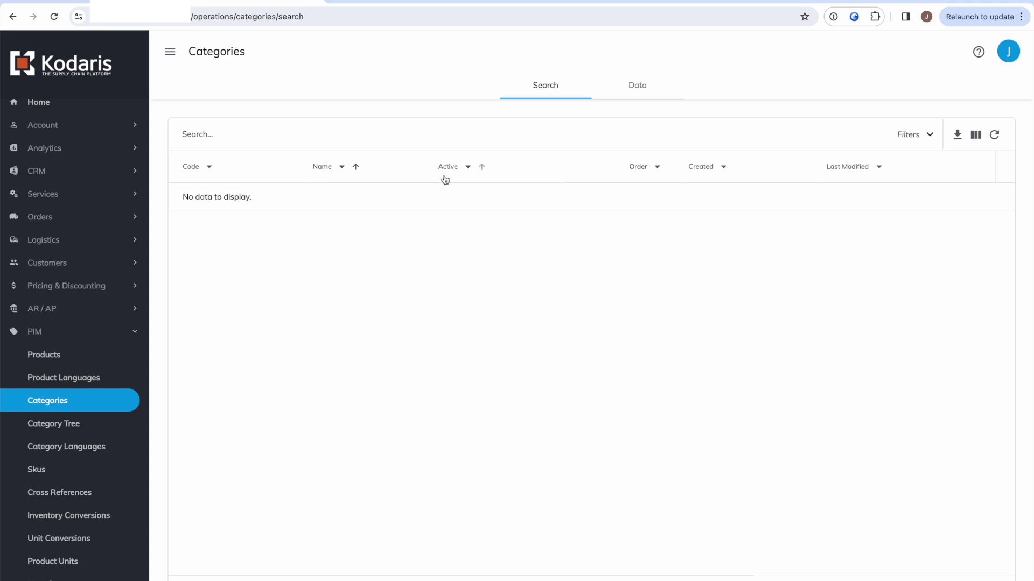
pyautogui.click(644, 90)
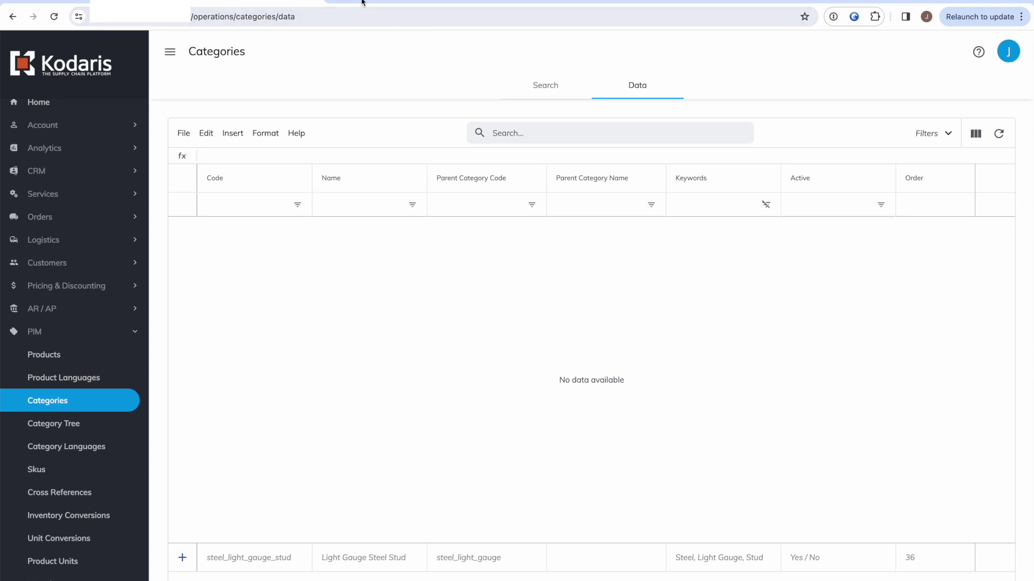
# Review the demo storefront's top-level category list and return to the categories data grid in the operations portal.
pyautogui.hotkey('ctrl', 'Tab')
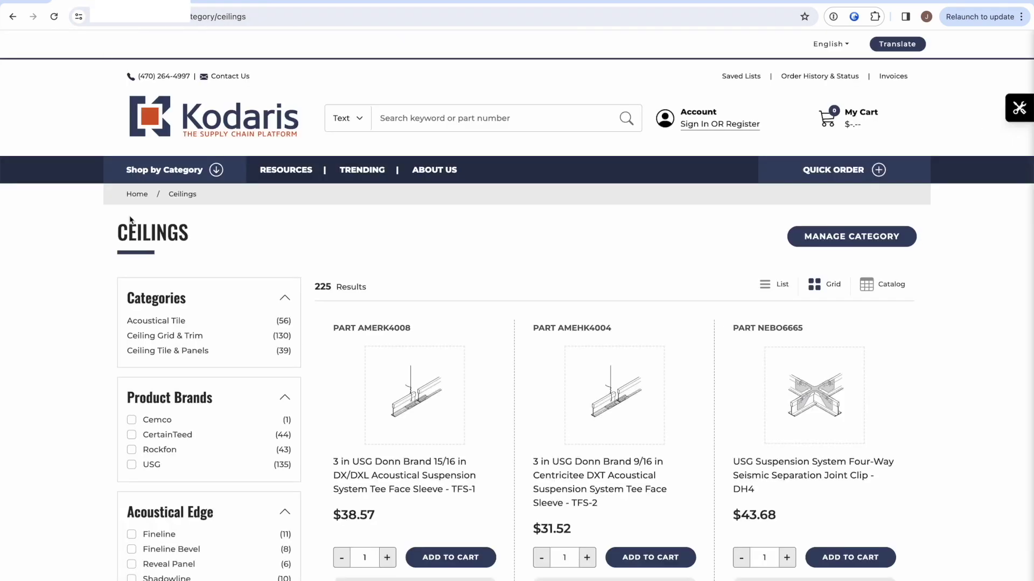
pyautogui.click(152, 171)
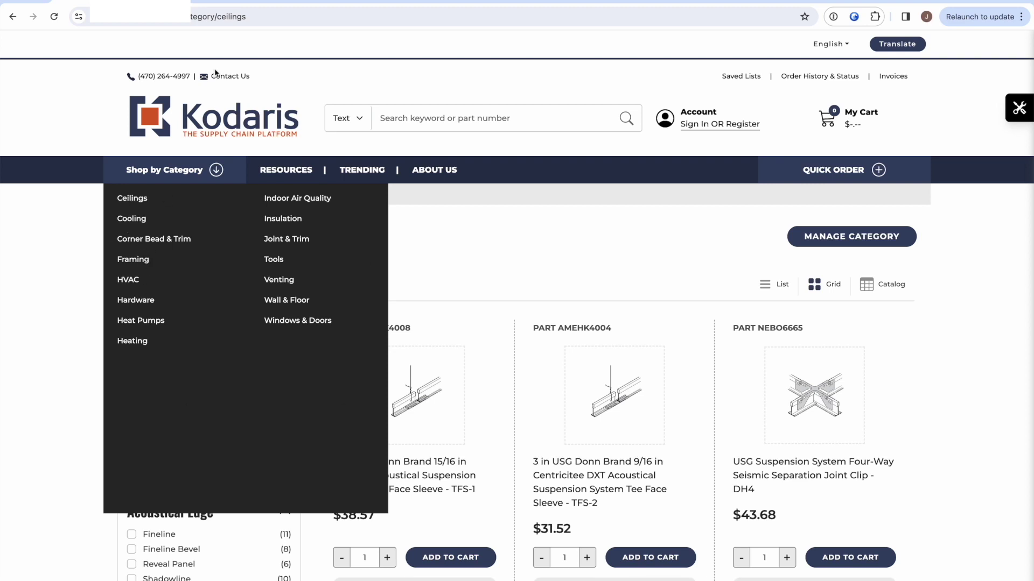
pyautogui.click(256, 4)
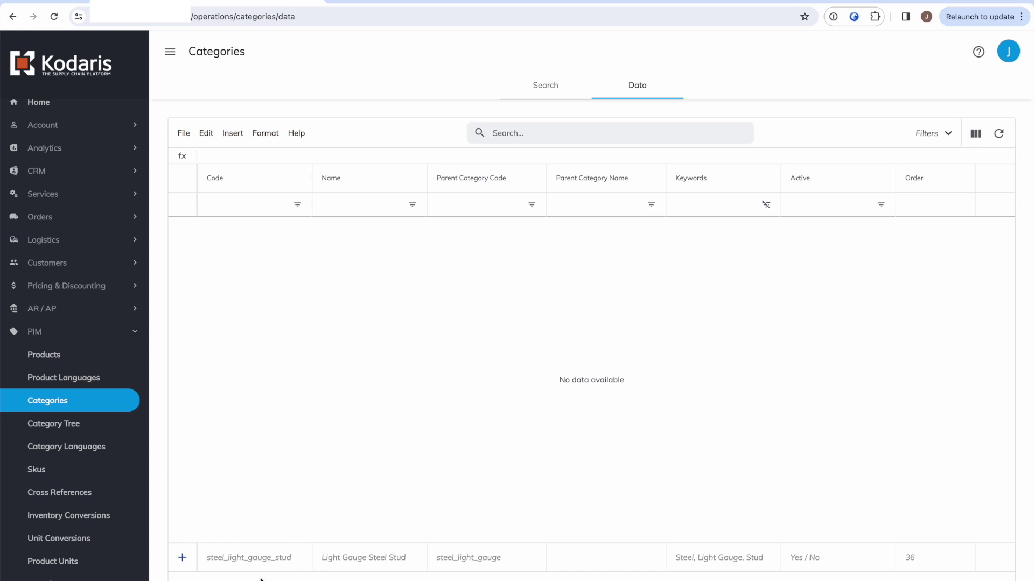
# Add a category with the code product-catalog and the name Product Catalog.
pyautogui.click(248, 563)
pyautogui.write('product-catalog')
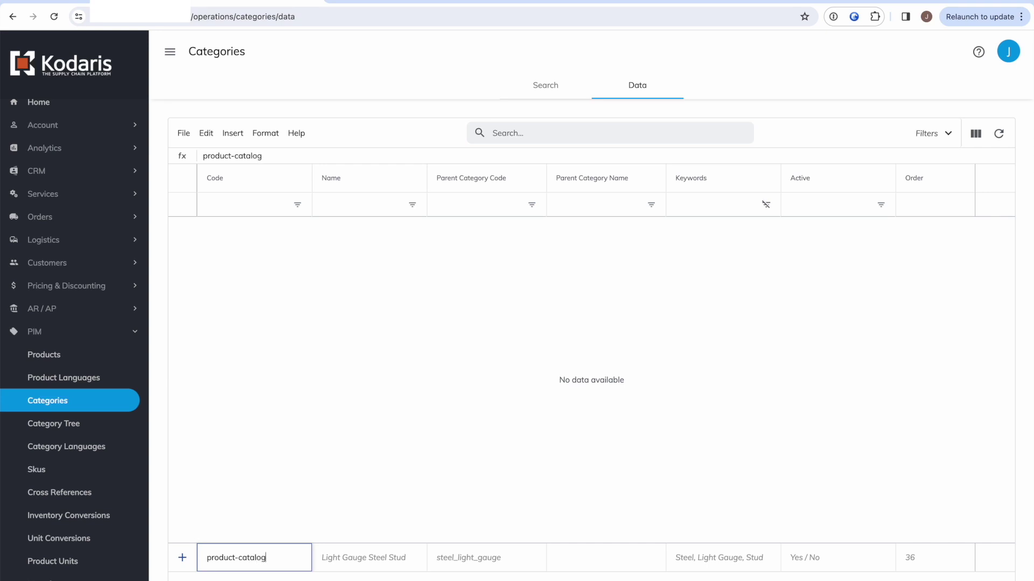
pyautogui.press('Tab')
pyautogui.write('Product Cat')
pyautogui.write('egl')
pyautogui.press('BackSpace')
pyautogui.press('BackSpace')
pyautogui.write('alog')
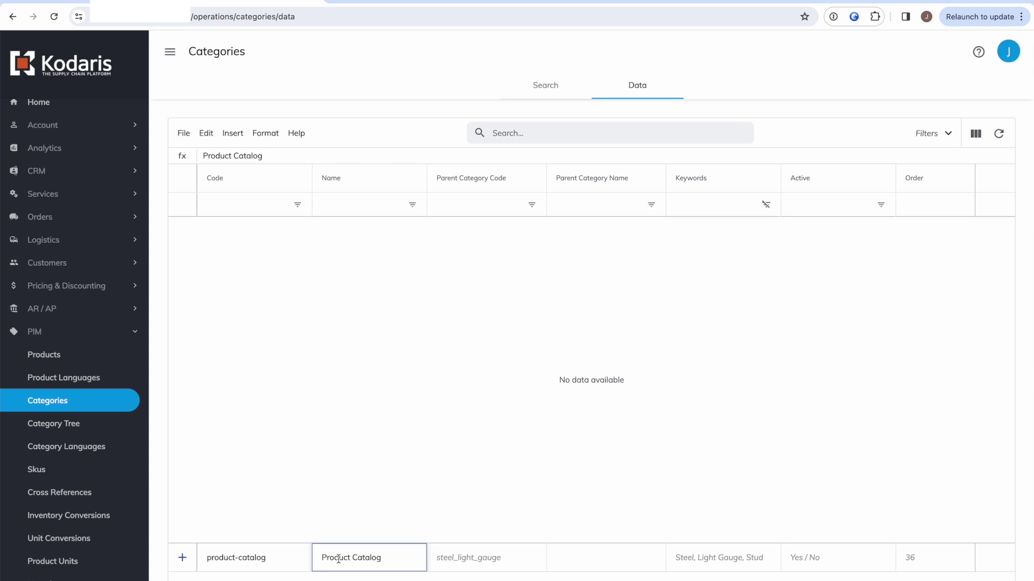
pyautogui.press('Return')
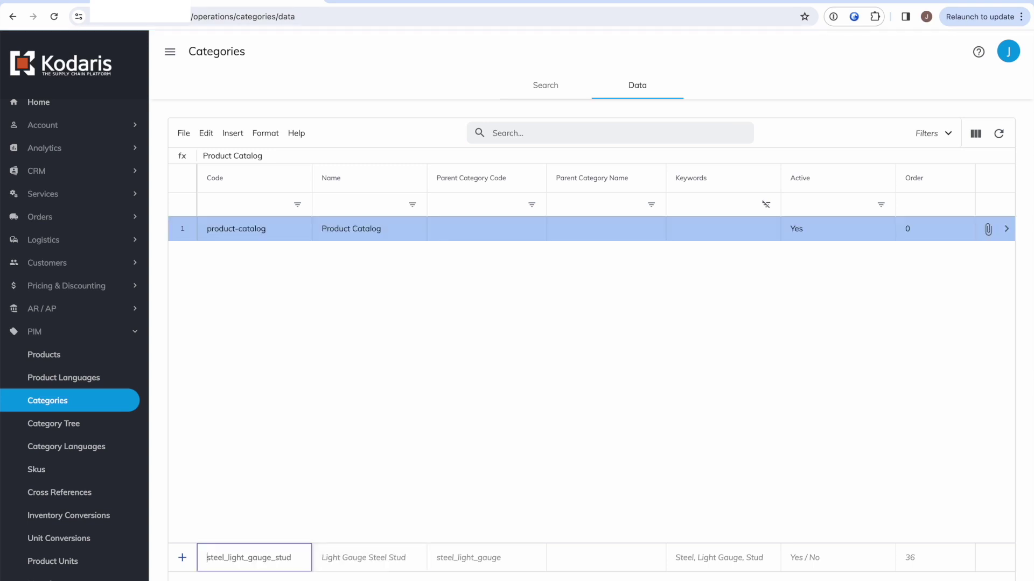
pyautogui.click(361, 279)
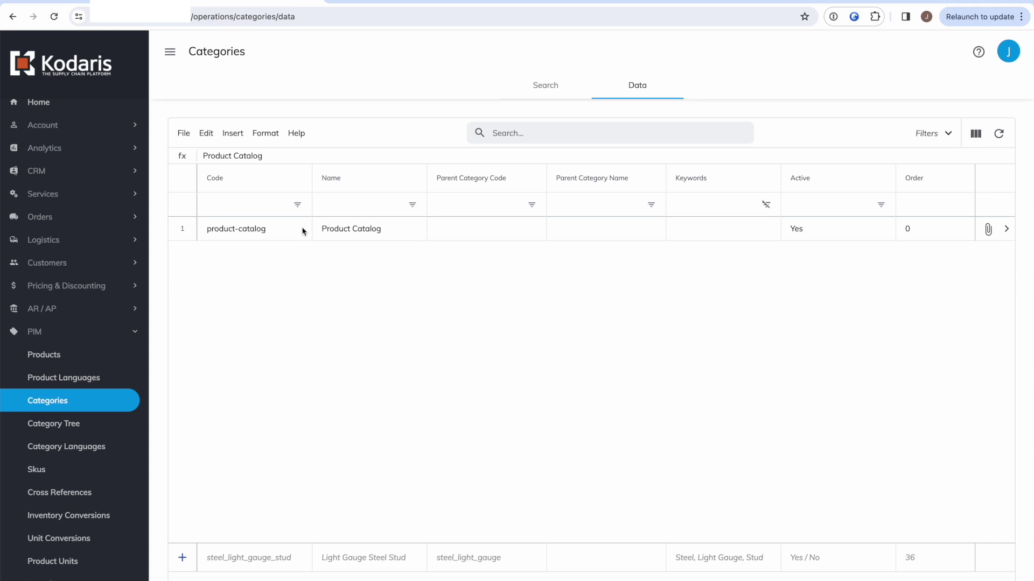
# Compare the category navigation of the new and demo storefronts, and return to the categories data grid.
pyautogui.click(252, 235)
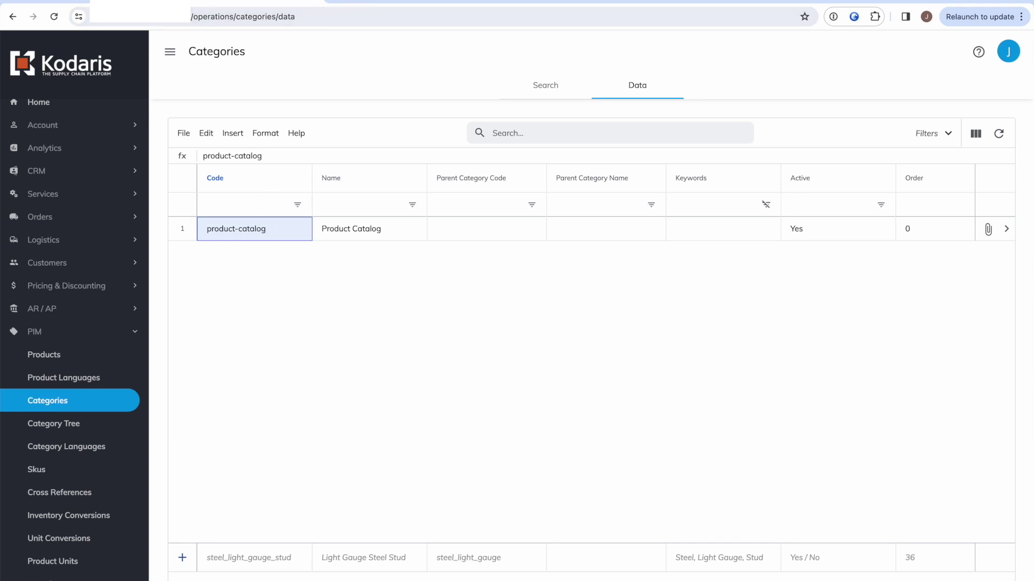
pyautogui.click(391, 2)
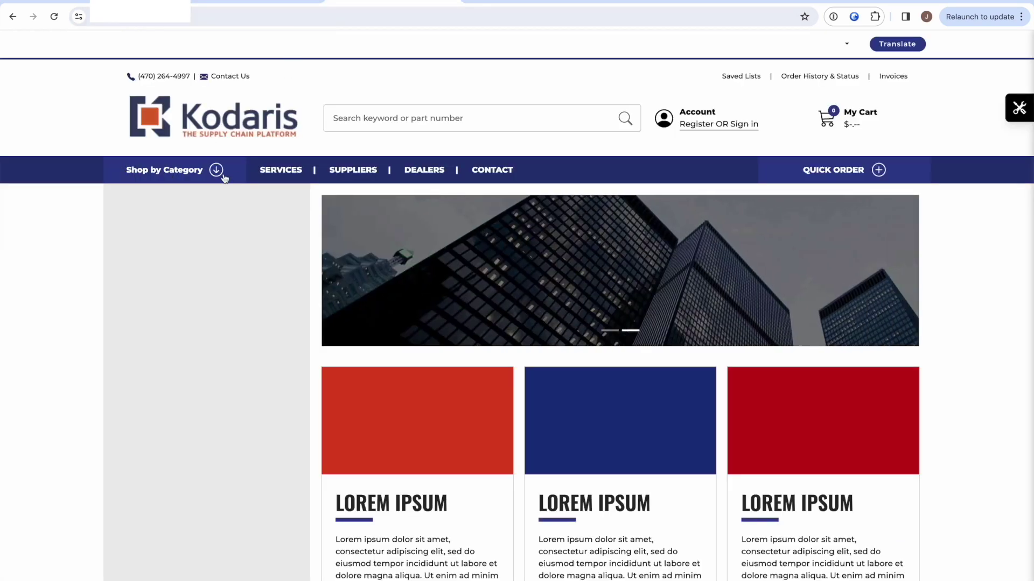
pyautogui.click(243, 1)
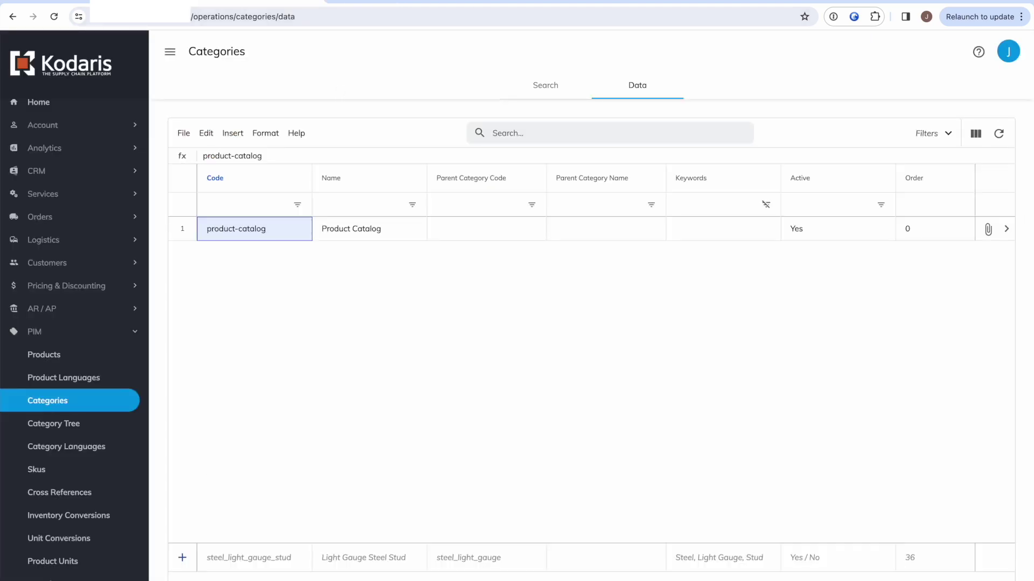
pyautogui.click(140, 2)
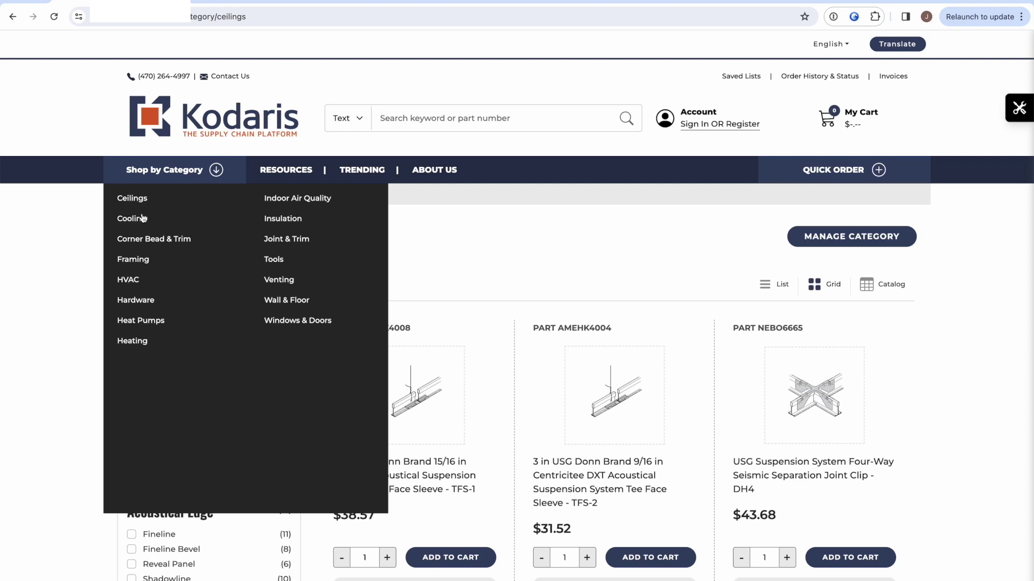
pyautogui.click(239, 1)
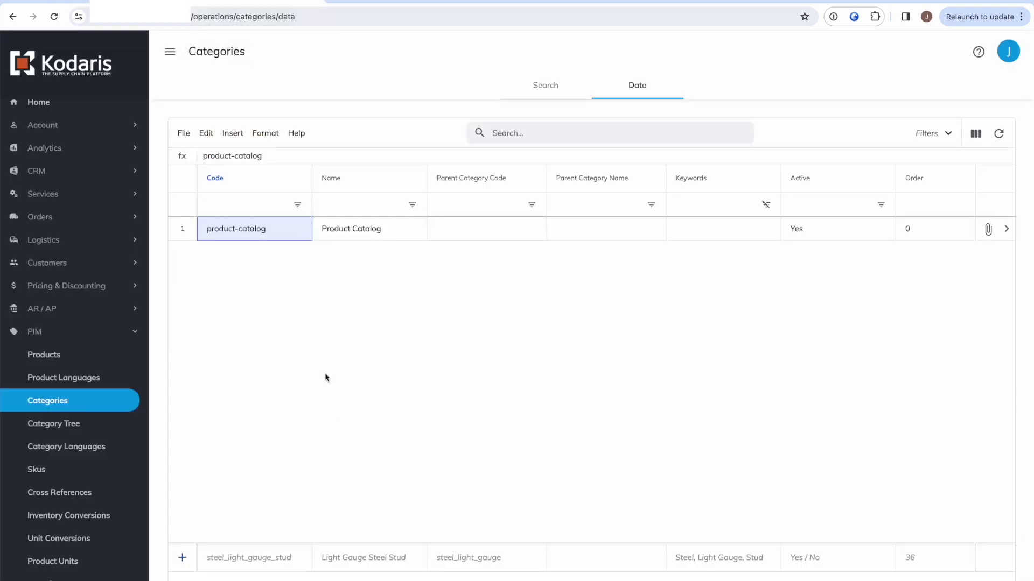
# Add a category with code ceilings, name Ceilings and parent category code product-catalog.
pyautogui.click(269, 549)
pyautogui.write('c')
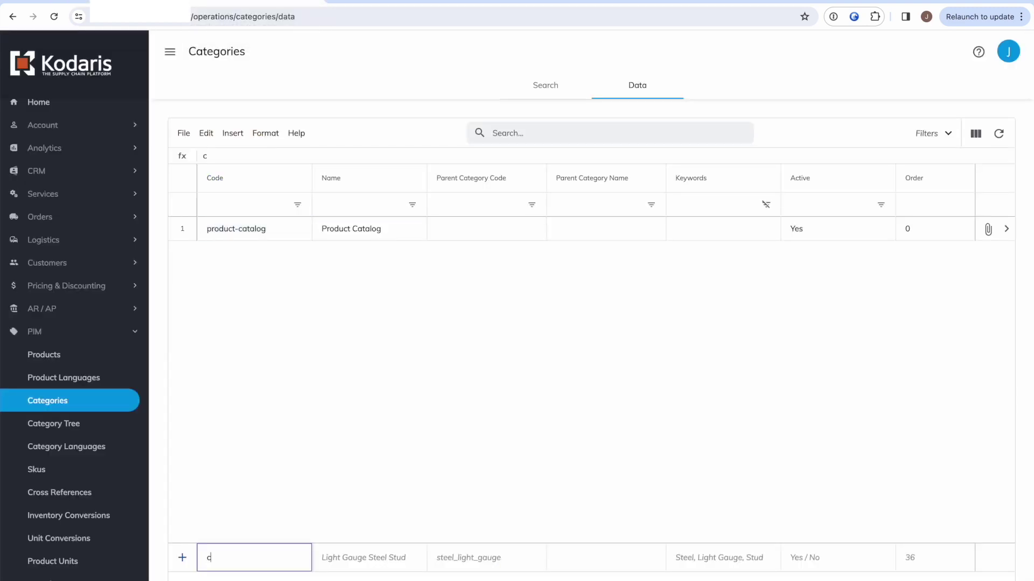
pyautogui.write('eilings')
pyautogui.click(254, 559)
pyautogui.click(330, 555)
pyautogui.write('C')
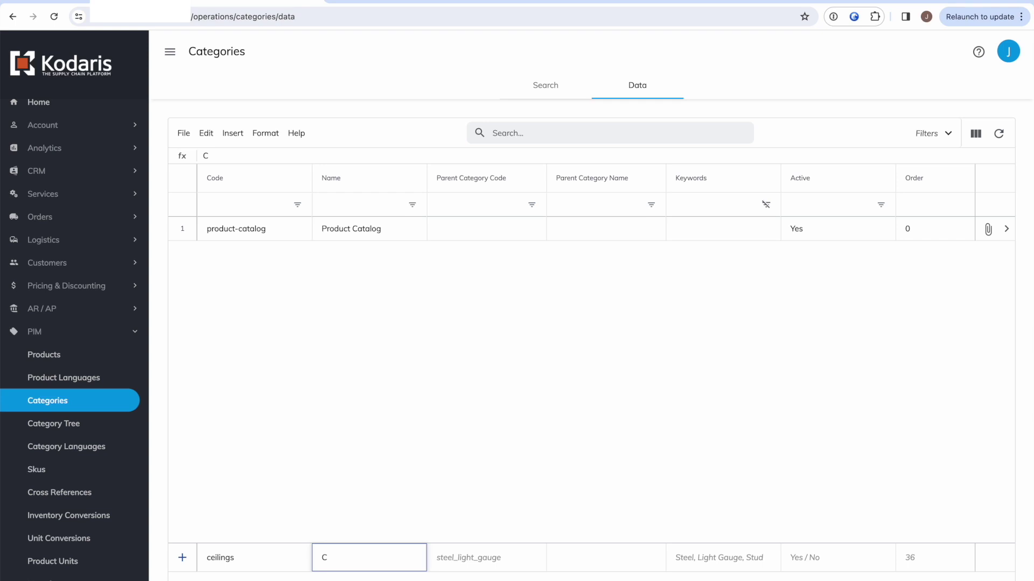
pyautogui.write('eilings')
pyautogui.click(459, 562)
pyautogui.write('prod')
pyautogui.press('Return')
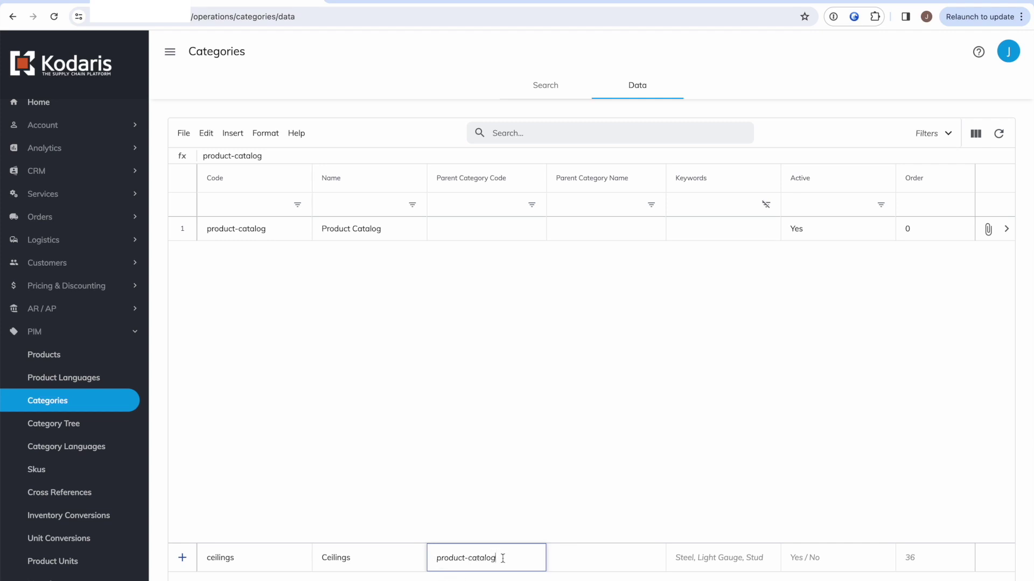
pyautogui.press('Return')
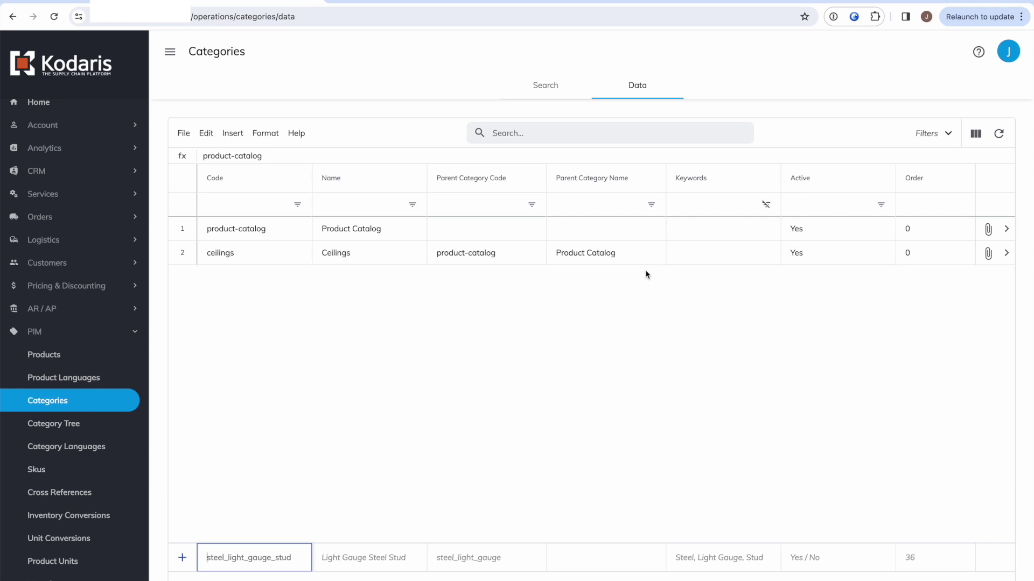
# Reload the new storefront and open its Ceilings category page from the category navigation.
pyautogui.click(379, 7)
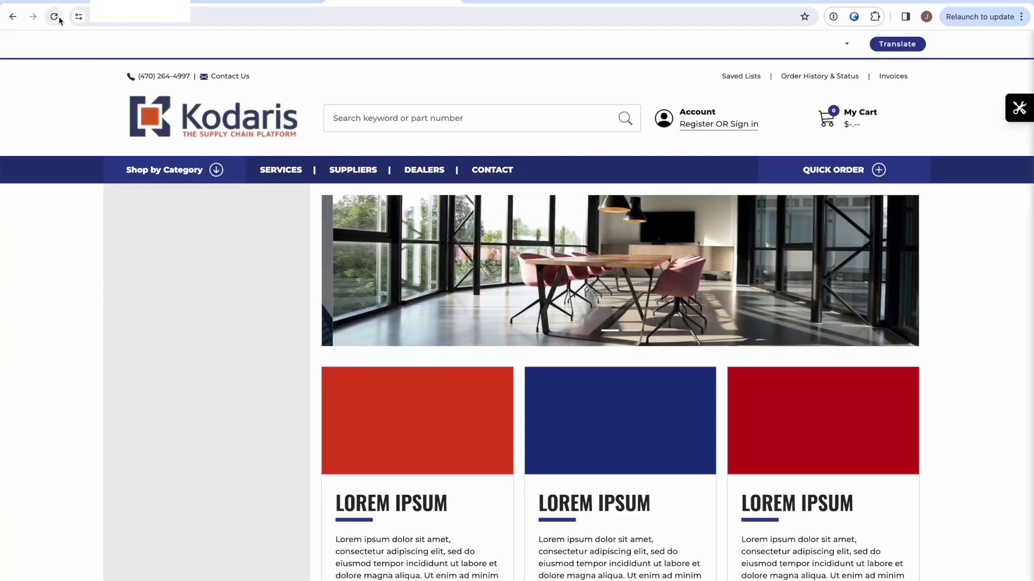
pyautogui.click(59, 18)
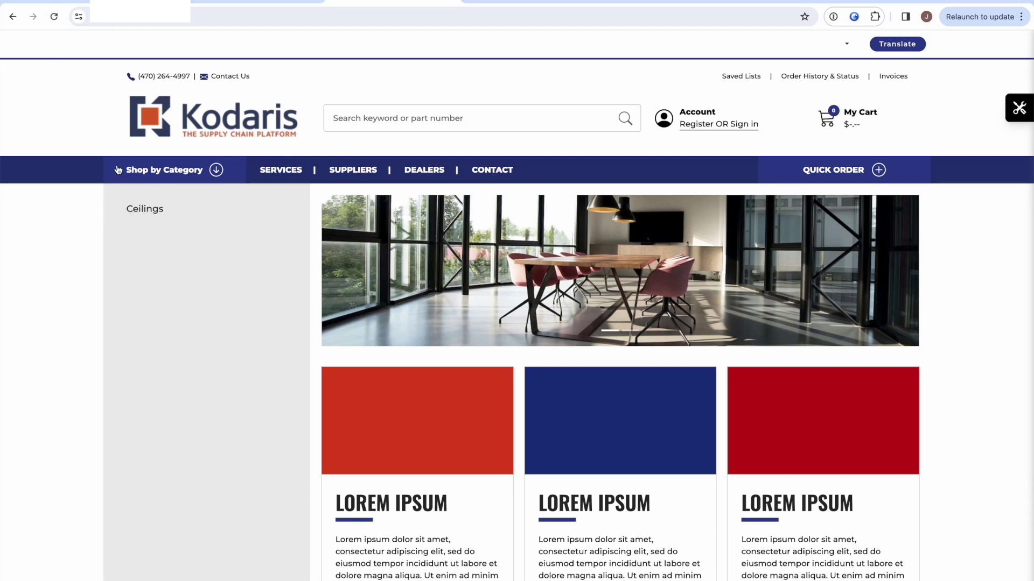
pyautogui.click(164, 171)
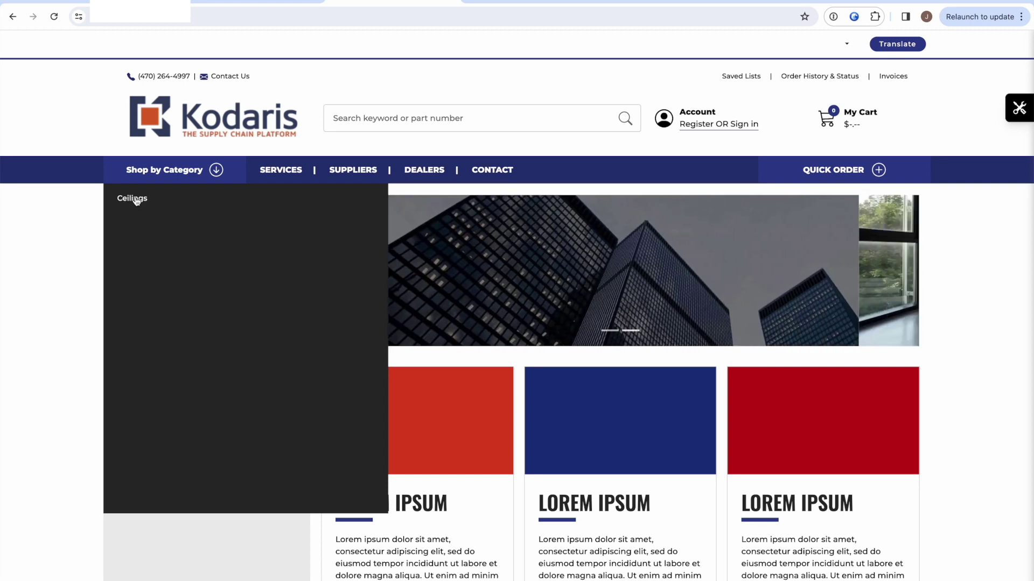
pyautogui.click(135, 202)
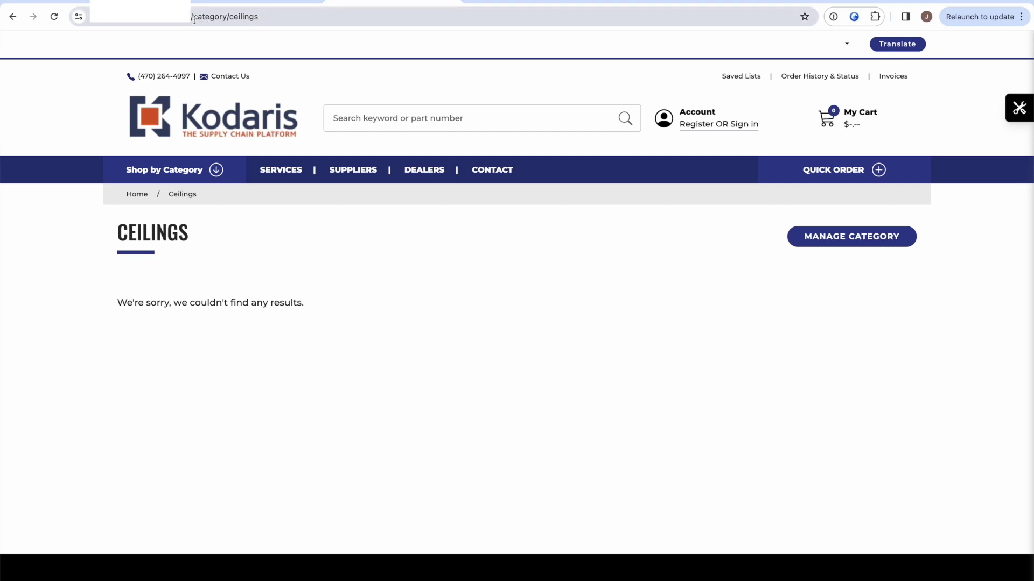
# Examine the category code in the Ceilings page URL and return to the storefront's home page.
pyautogui.moveTo(195, 18); pyautogui.dragTo(287, 17)
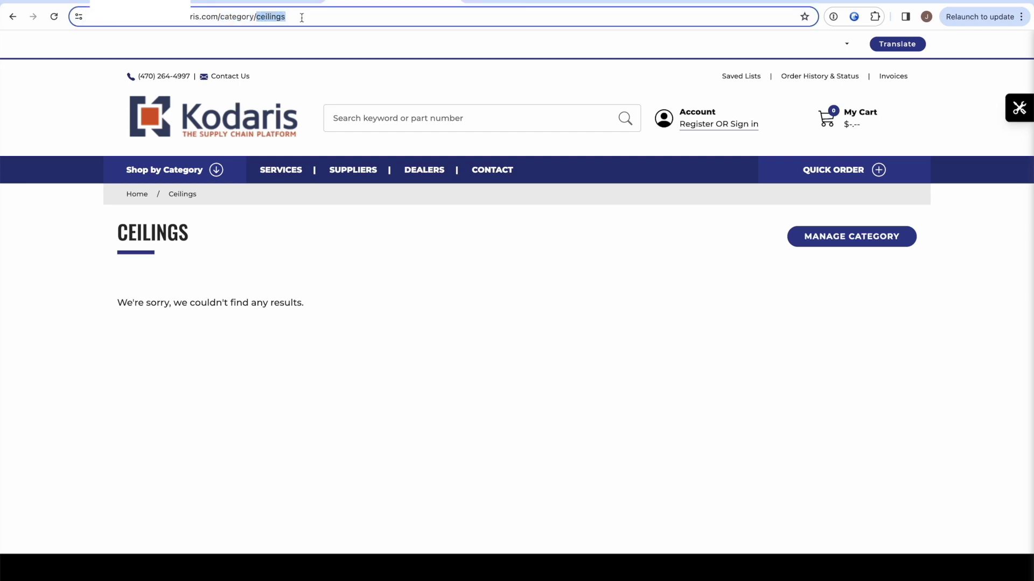
pyautogui.click(290, 17)
pyautogui.click(186, 128)
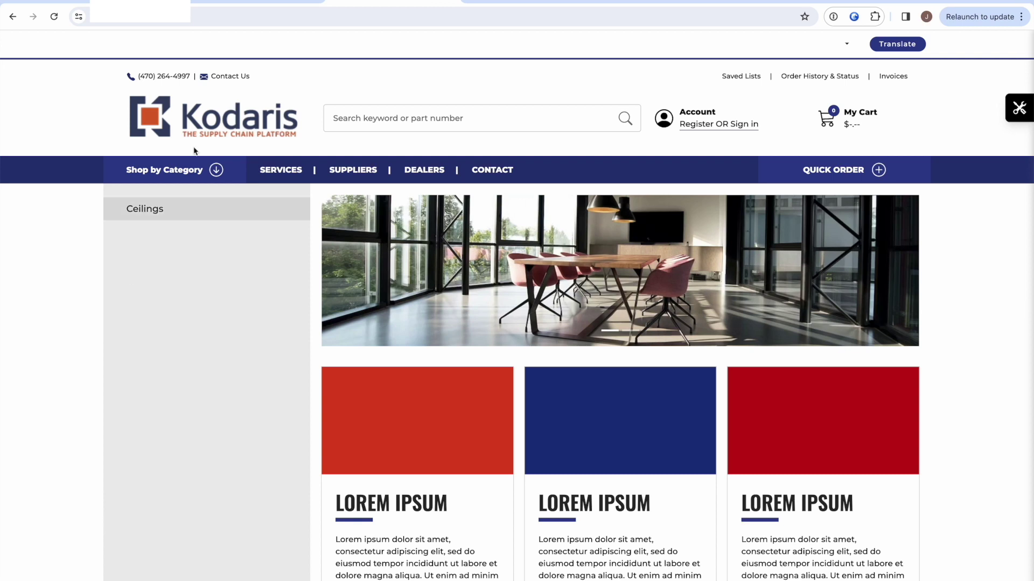
# Return to the categories data grid and select the parent category code of the Ceilings row.
pyautogui.click(263, 5)
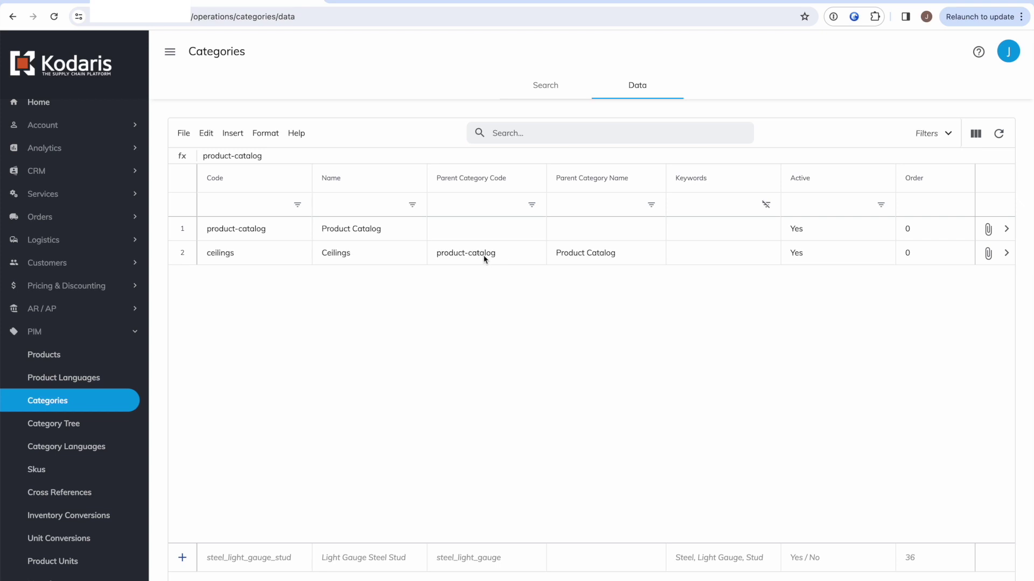
pyautogui.click(462, 257)
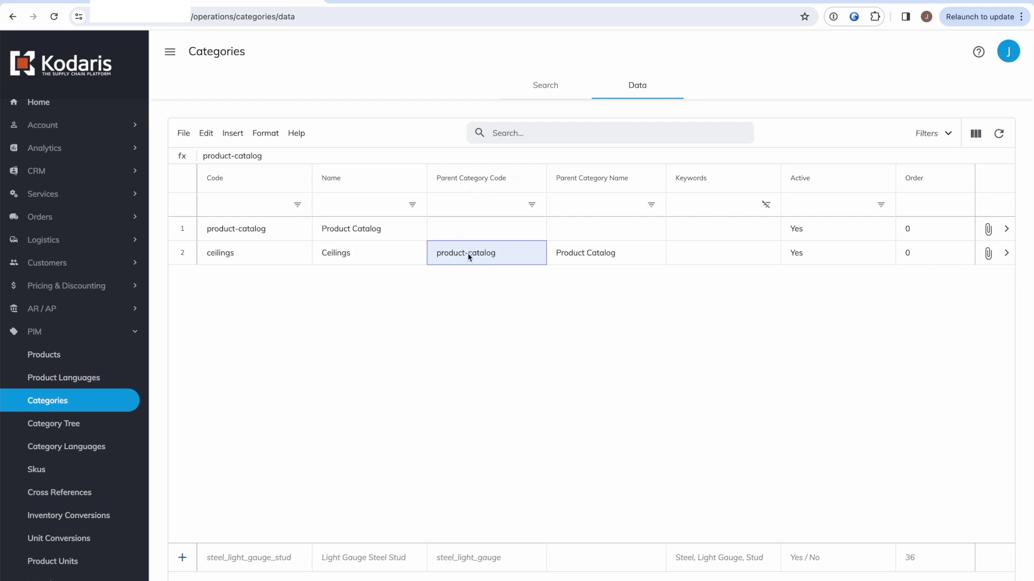
# Add a category with code cooling and name Cooling, leaving its parent category code empty.
pyautogui.click(171, 232)
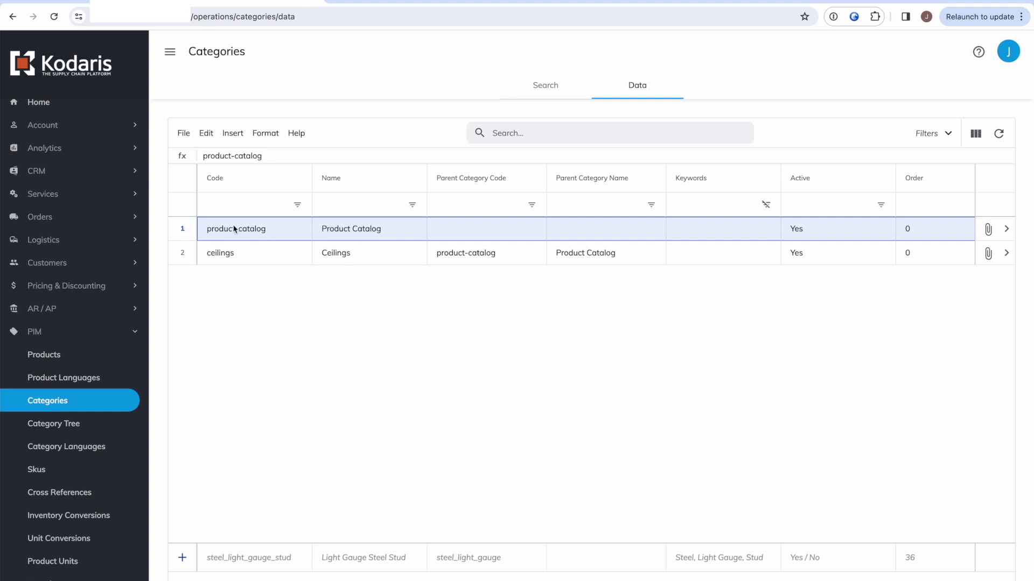
pyautogui.click(481, 255)
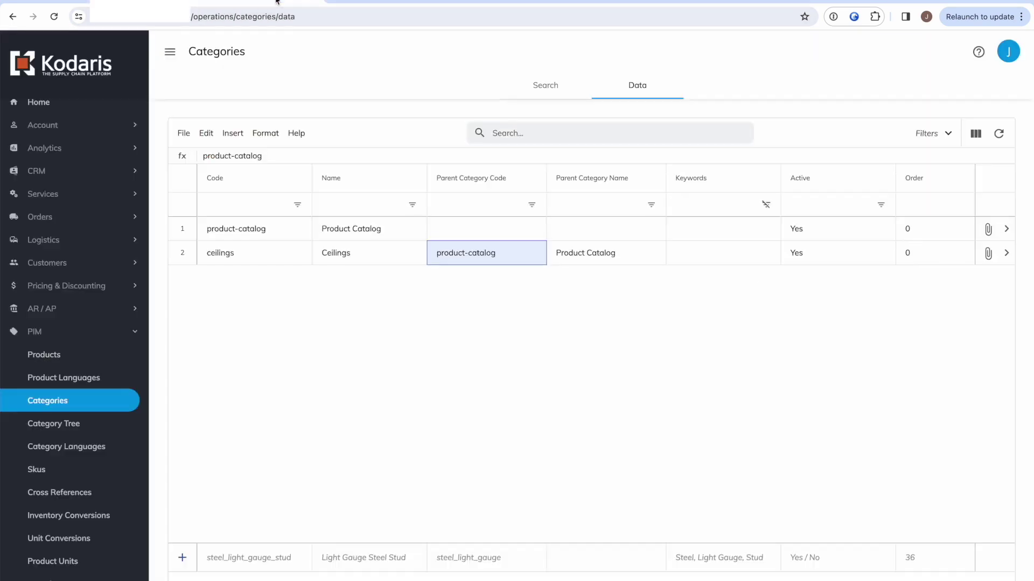
pyautogui.click(240, 548)
pyautogui.write('cooling')
pyautogui.press('Tab')
pyautogui.write('Cooling')
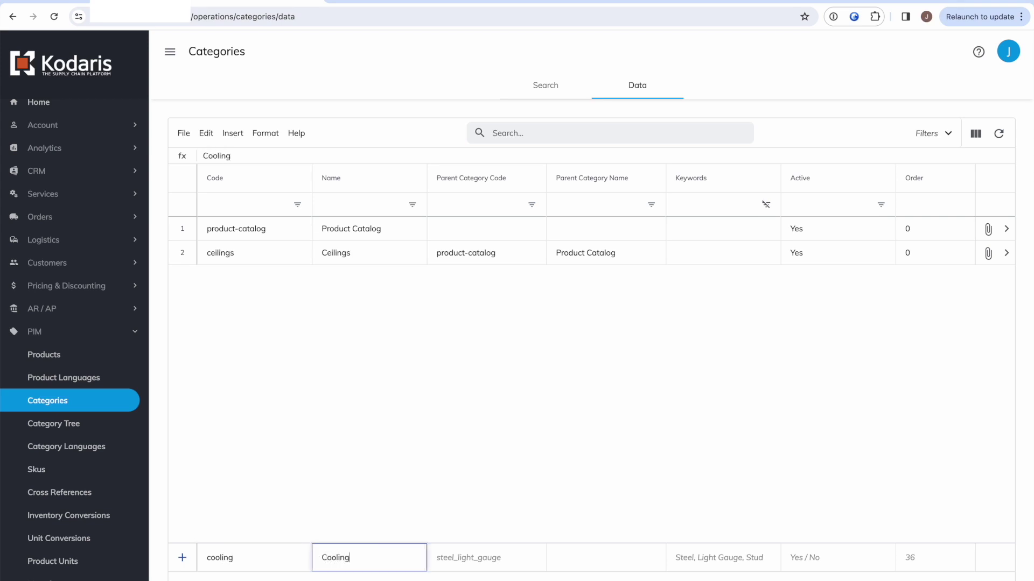
pyautogui.press('Return')
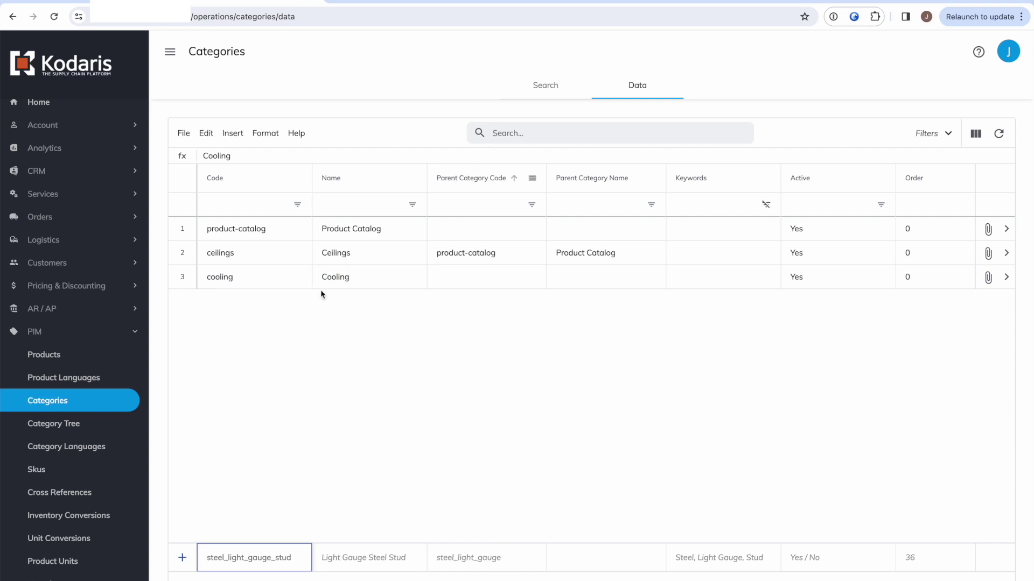
# Compare the cooling and product-catalog rows, and check the category menu on the new storefront's home page.
pyautogui.click(184, 278)
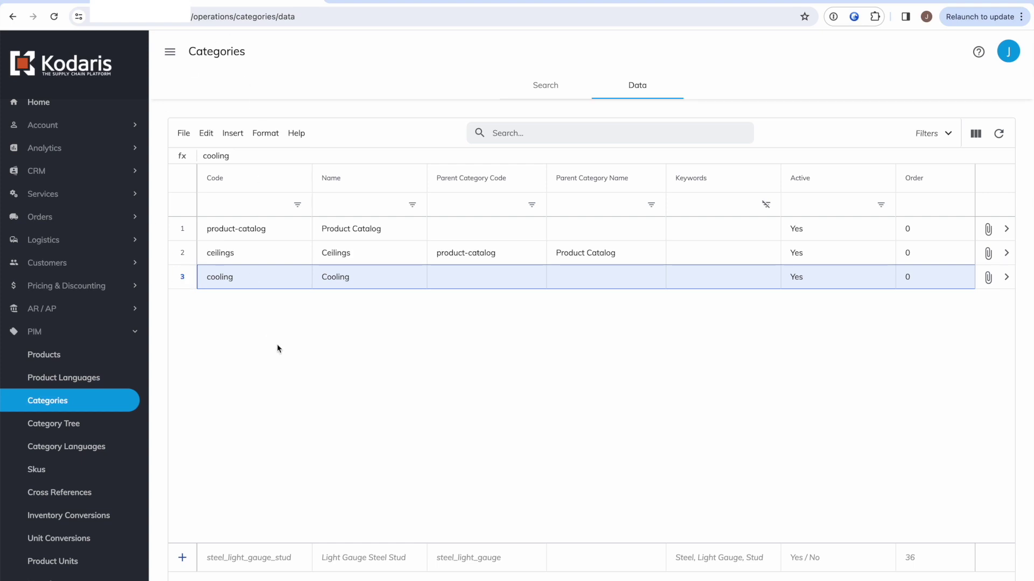
pyautogui.click(182, 233)
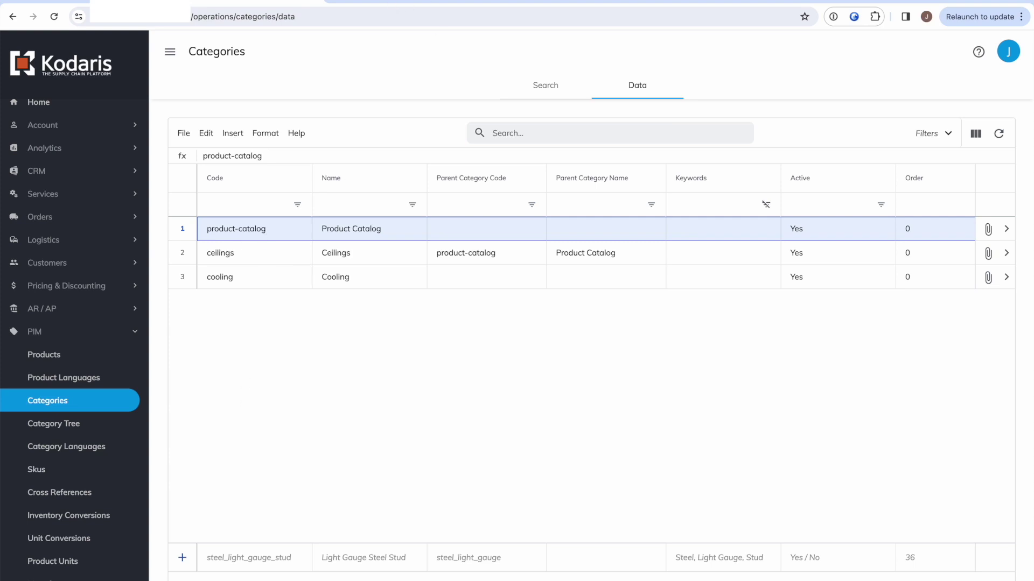
pyautogui.hotkey('ctrl', 'Tab')
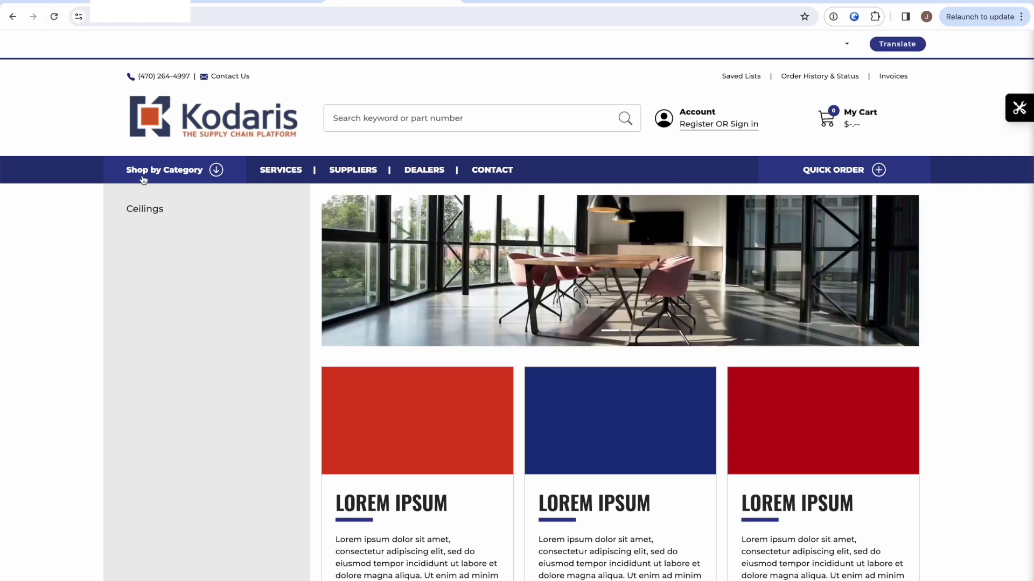
pyautogui.click(137, 178)
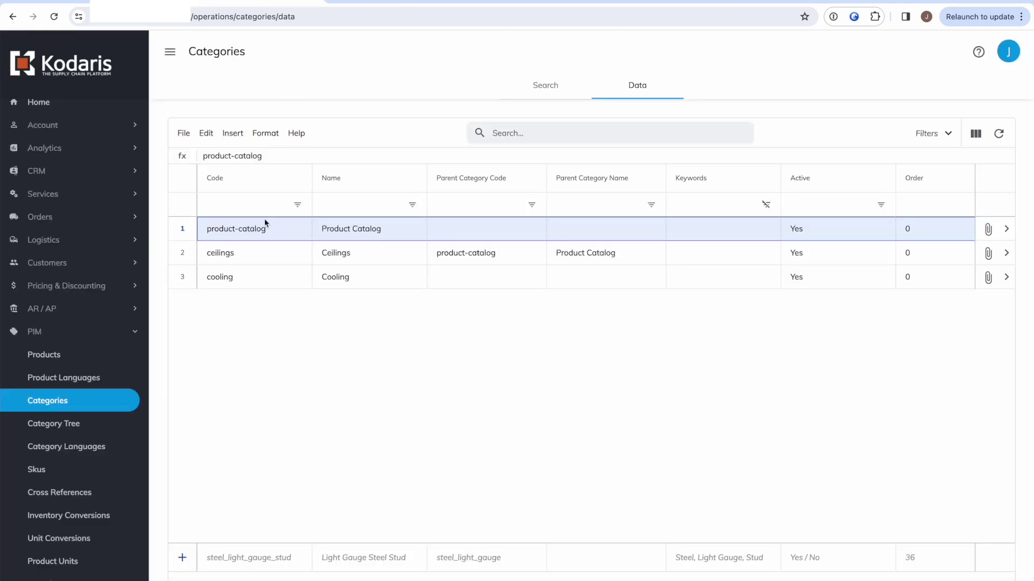
# Return to the categories data grid and set the Cooling row's parent category code to product-catalog.
pyautogui.click(482, 279)
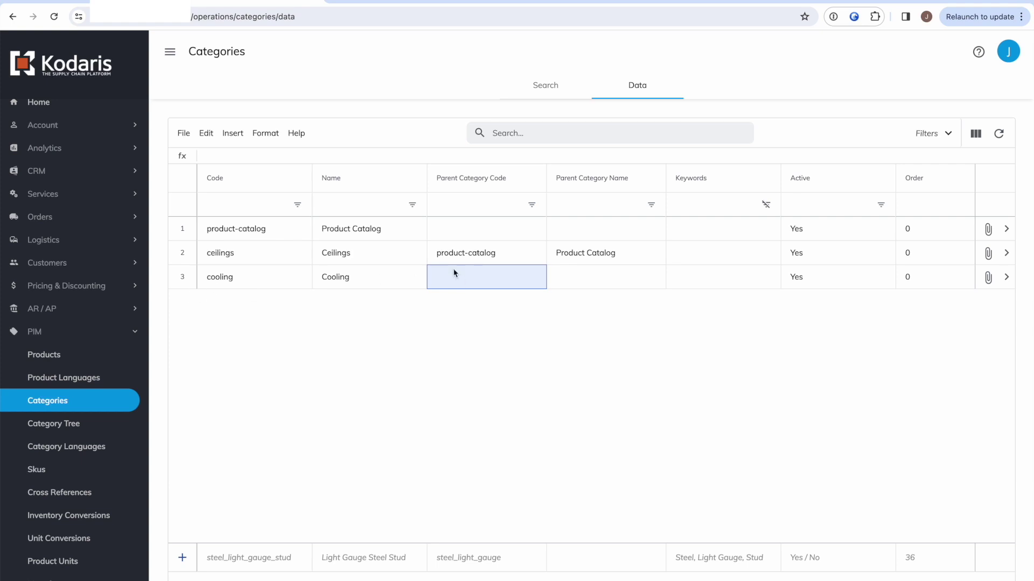
pyautogui.doubleClick(472, 275)
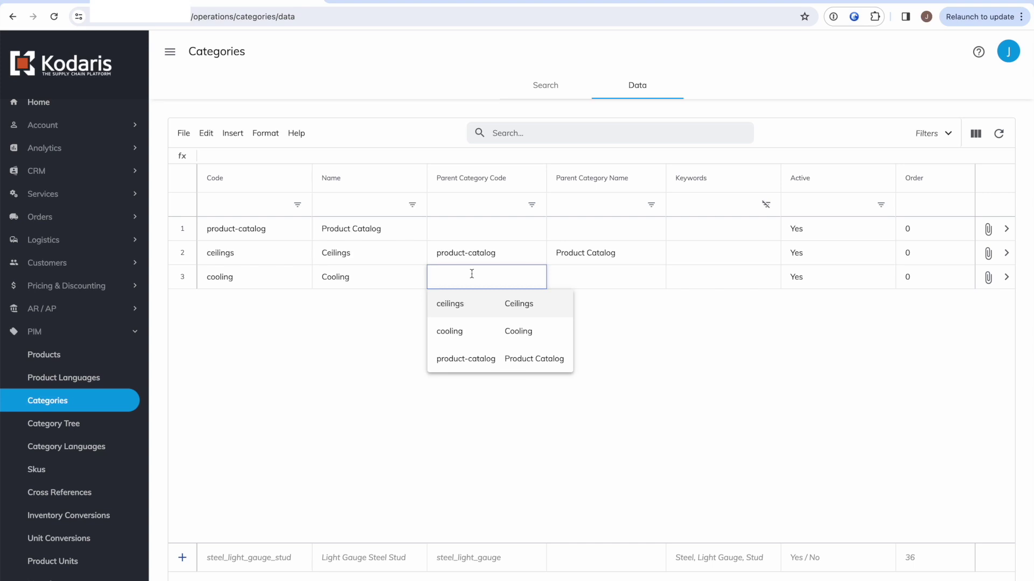
pyautogui.write('pro')
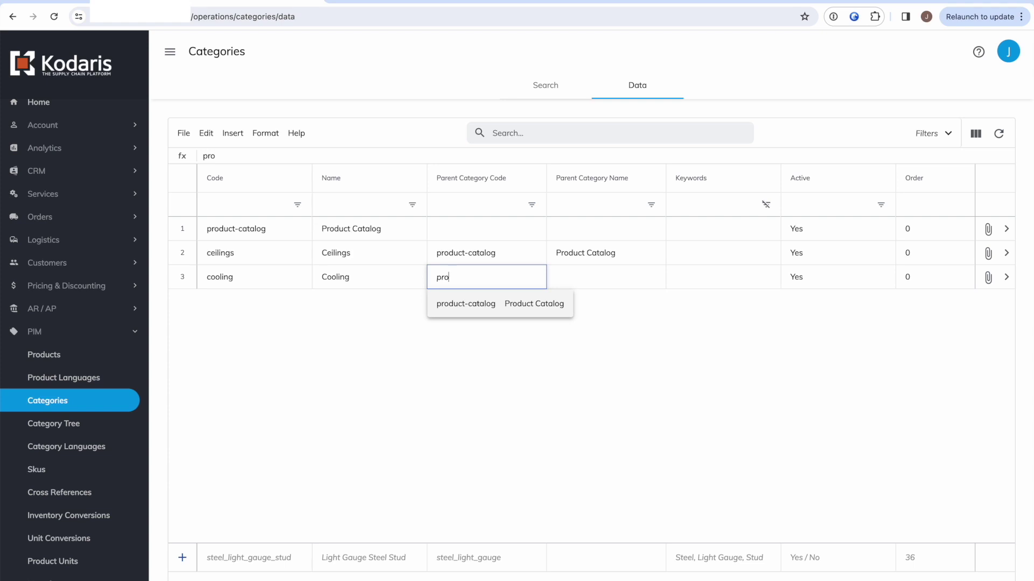
pyautogui.press('Return')
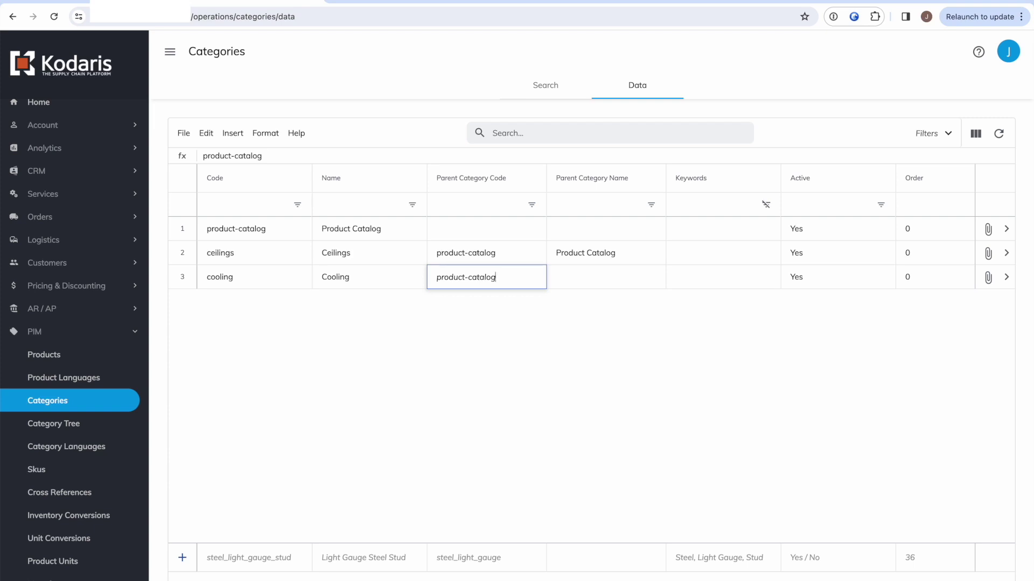
pyautogui.click(606, 228)
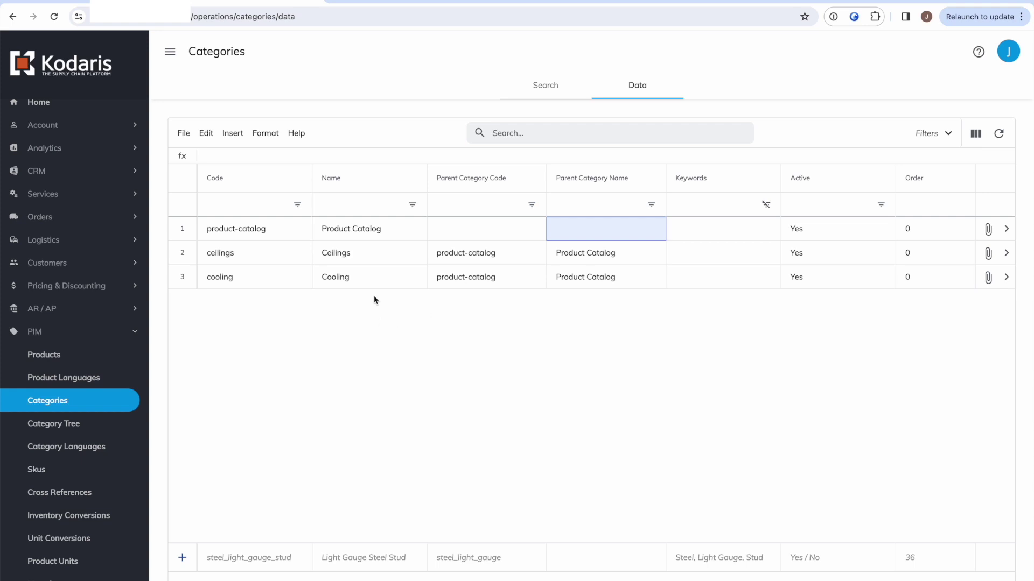
# Reload the new storefront to check its category menu, and view the Cooling subcategories in the example storefront's menu.
pyautogui.click(358, 2)
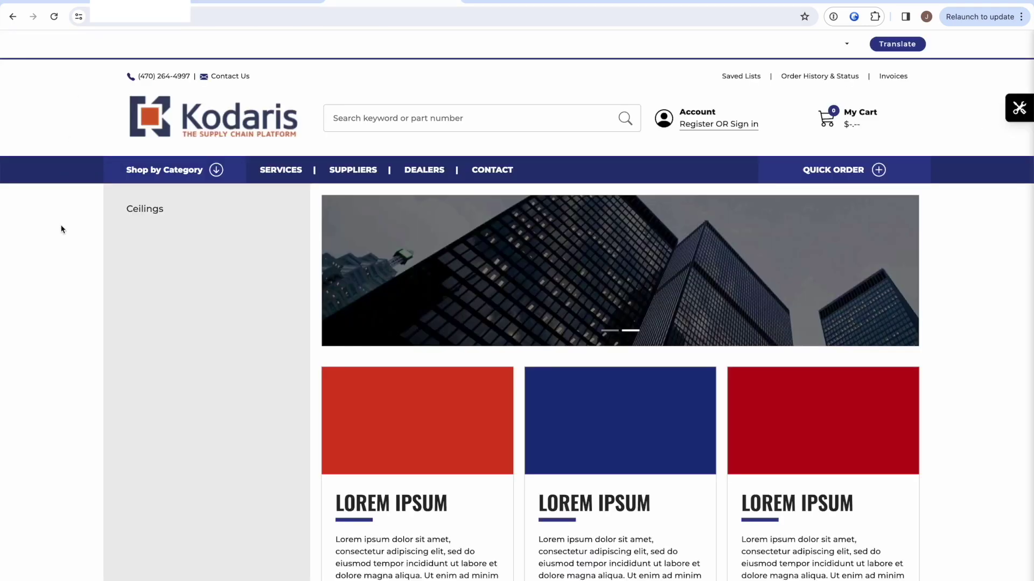
pyautogui.click(54, 15)
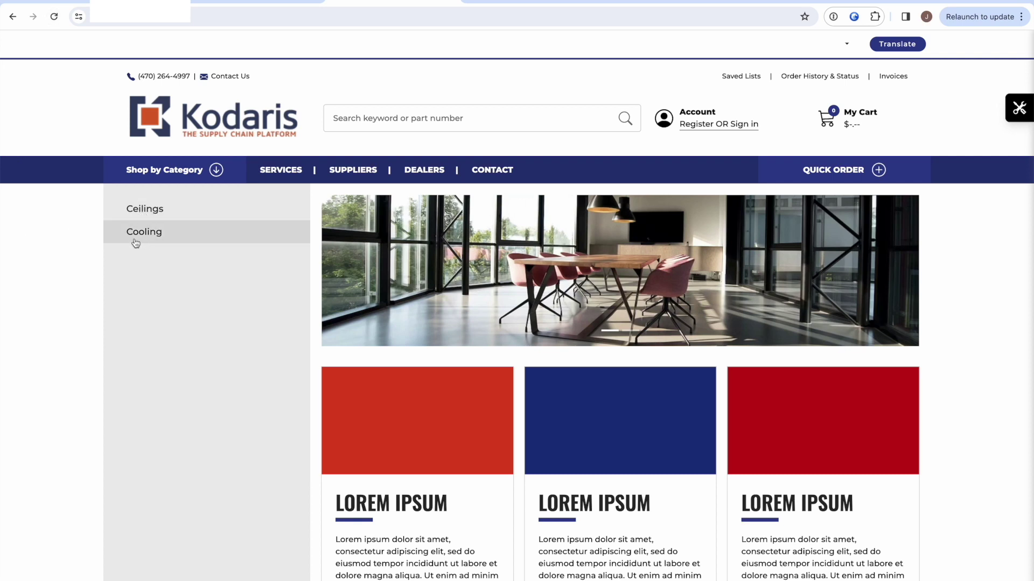
pyautogui.click(158, 171)
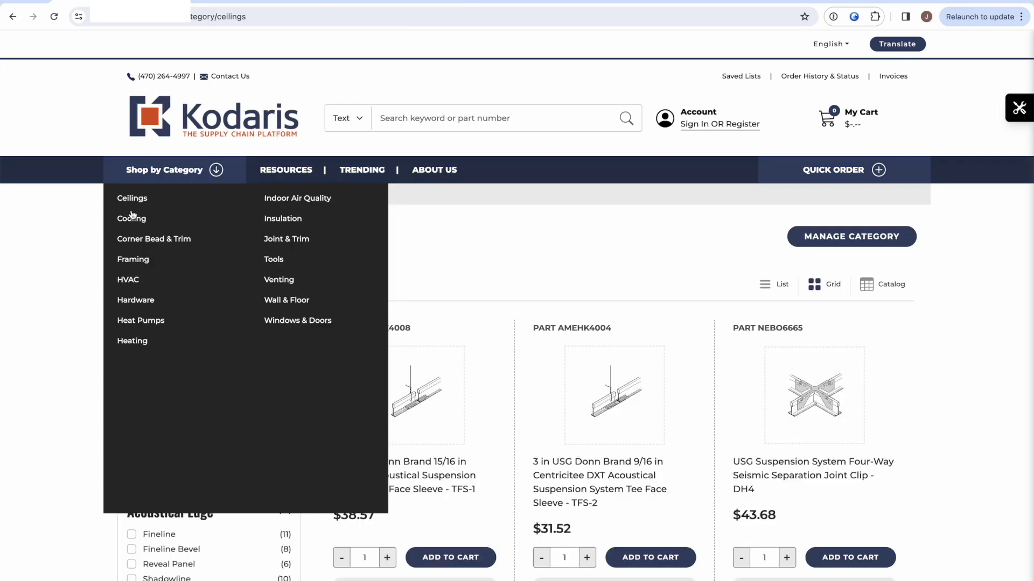
pyautogui.moveTo(132, 215)
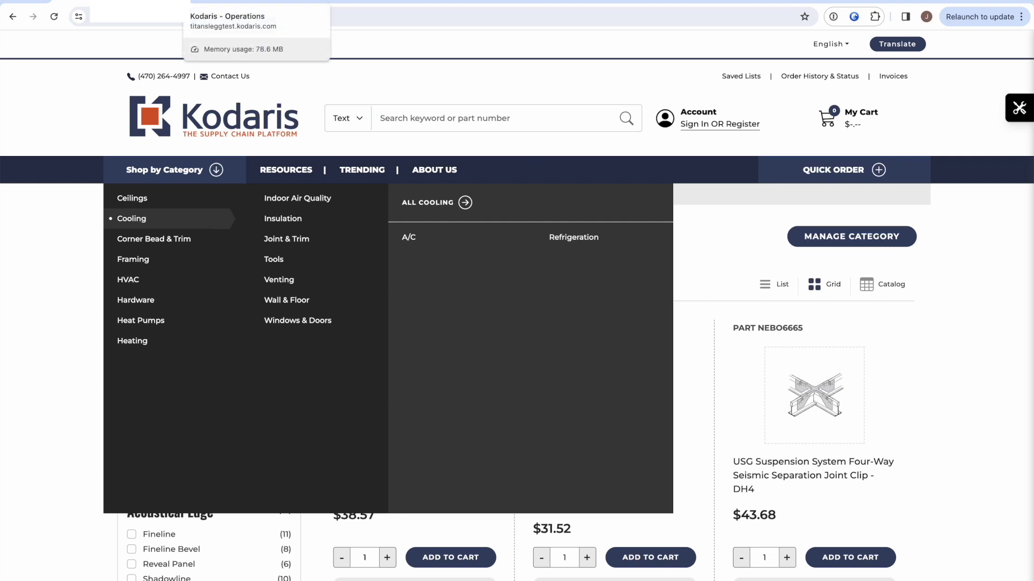
# In the Kodaris operations portal, add a category with code ac, name A/C and parent category code cooling.
pyautogui.click(231, 1)
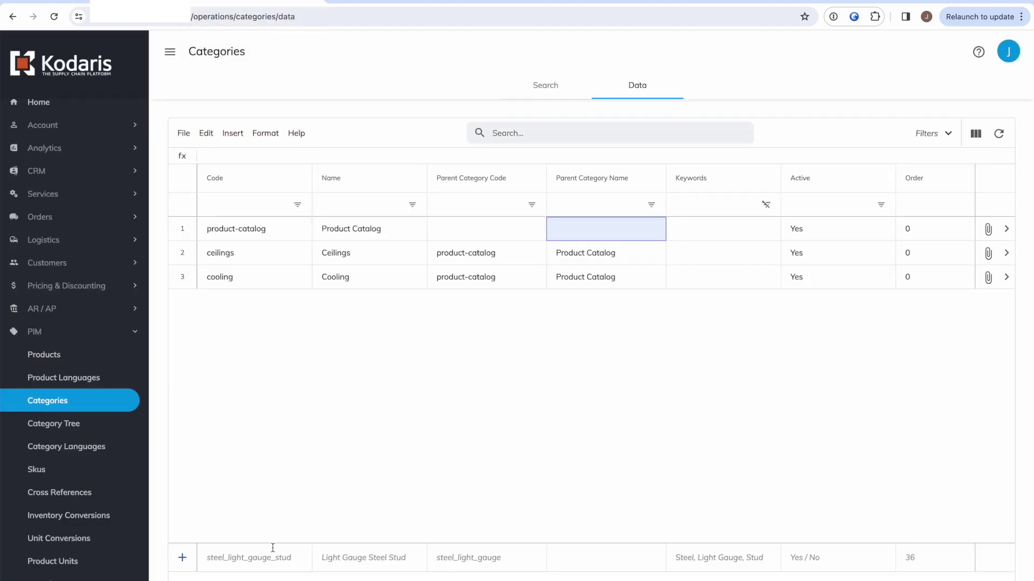
pyautogui.click(262, 559)
pyautogui.write('ac')
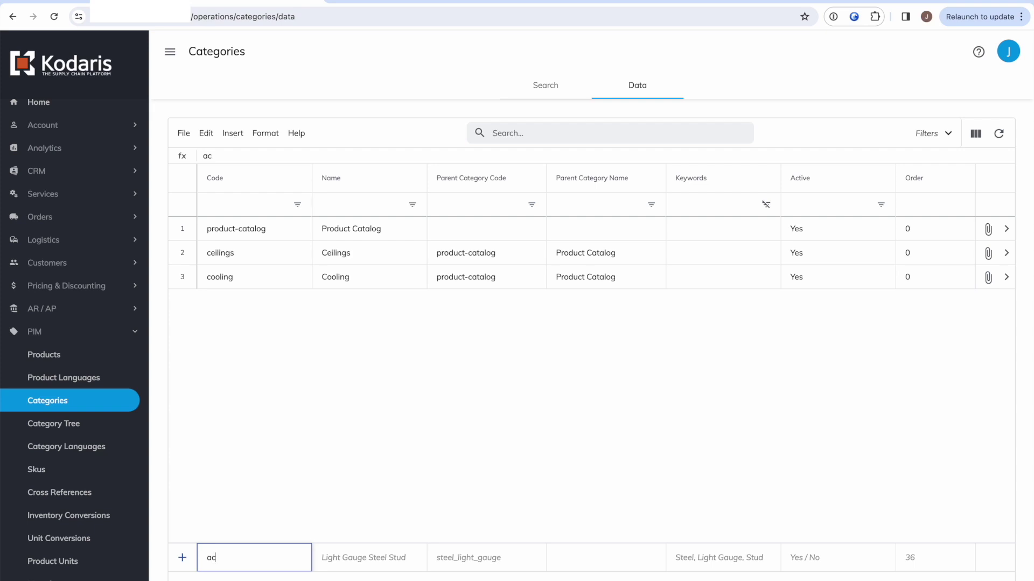
pyautogui.click(369, 557)
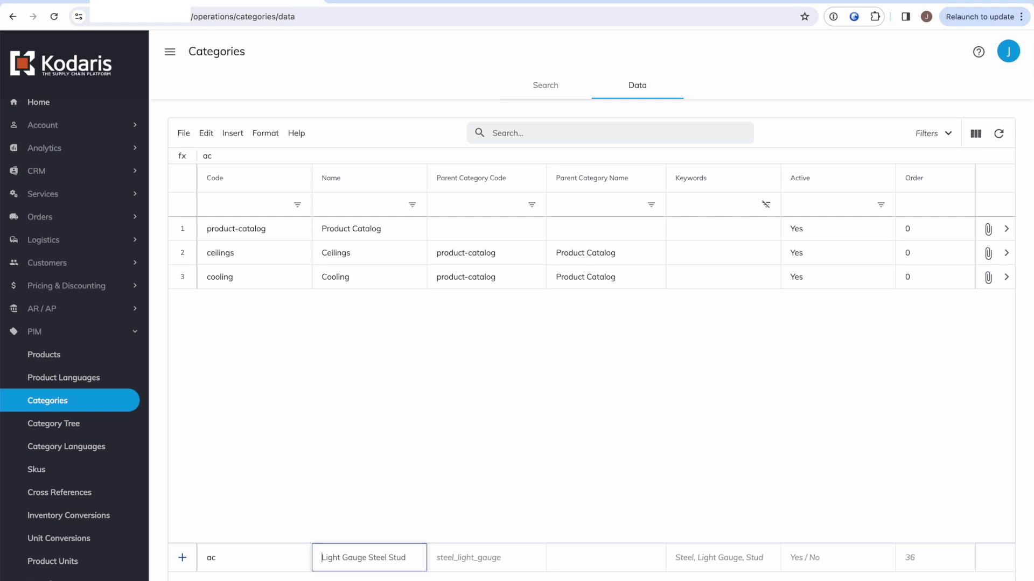
pyautogui.write('A/C')
pyautogui.press('Tab')
pyautogui.write('cool')
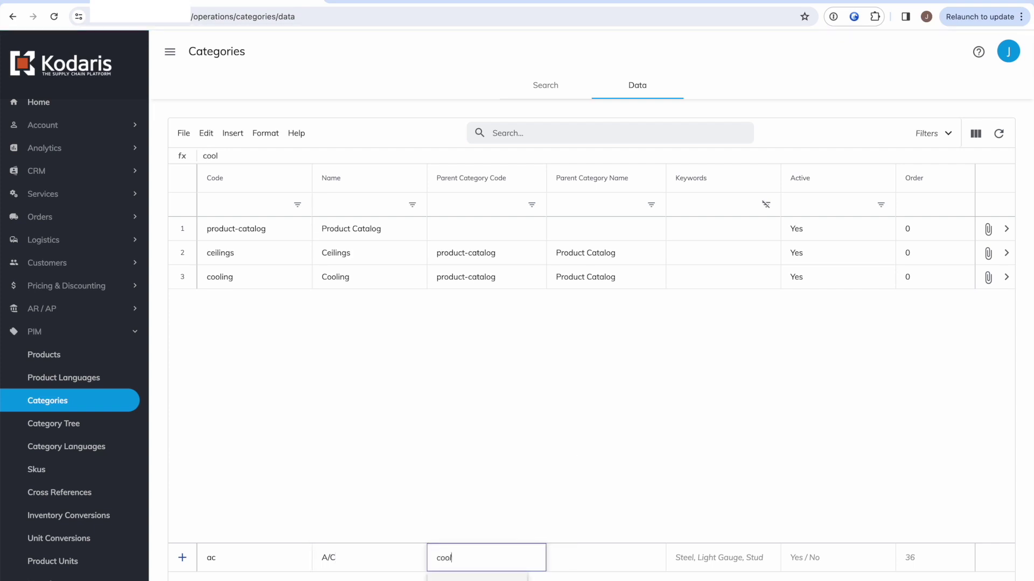
pyautogui.press('Return')
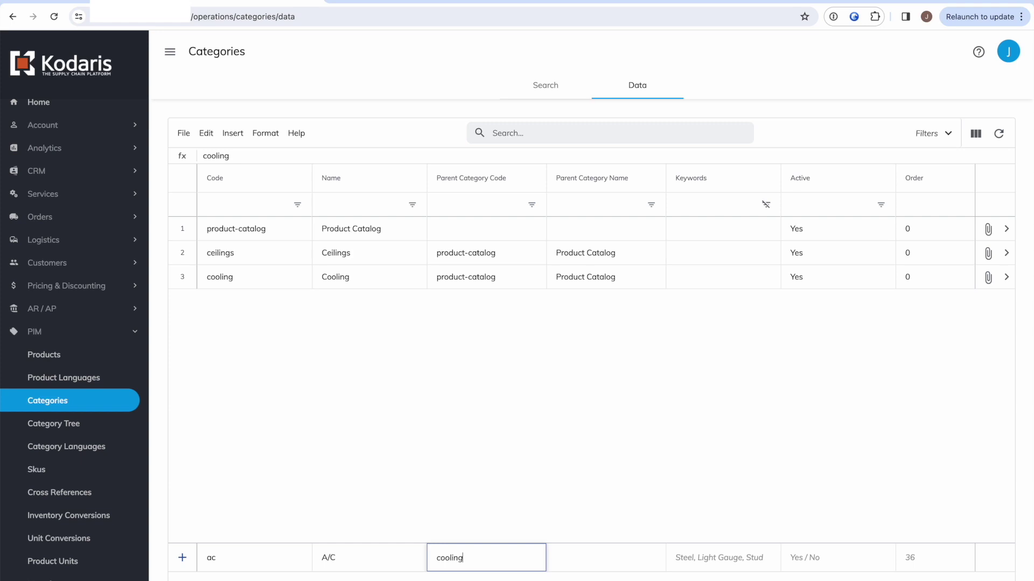
pyautogui.press('Return')
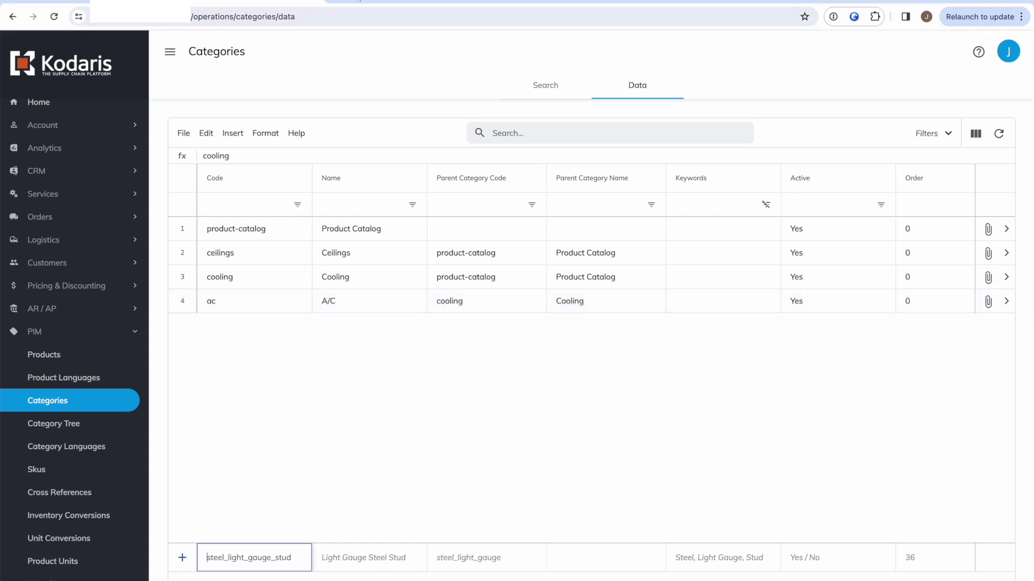
# Reload the new storefront and display the subcategories of Cooling in its category menu.
pyautogui.hotkey('ctrl', 'Tab')
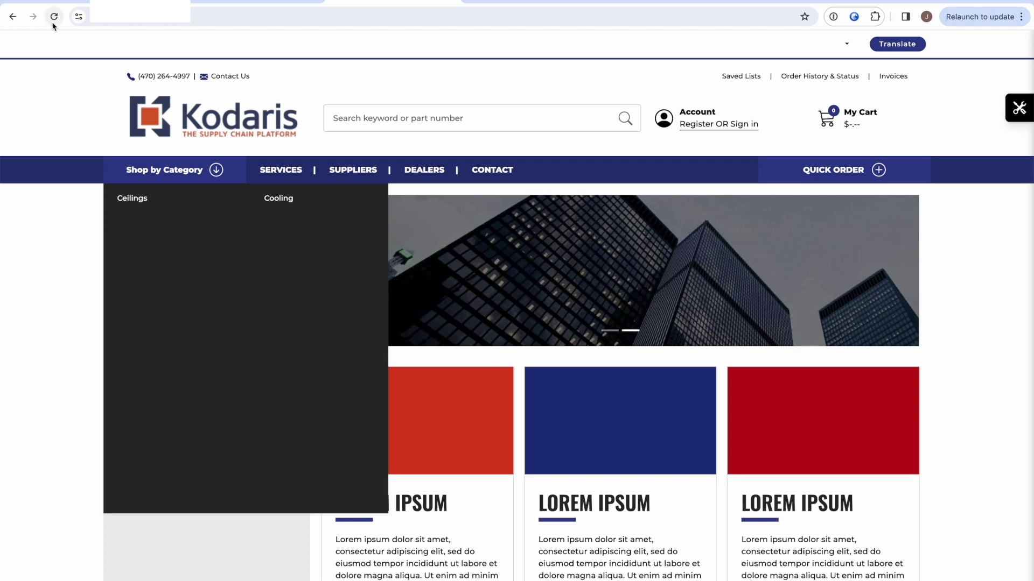
pyautogui.click(54, 16)
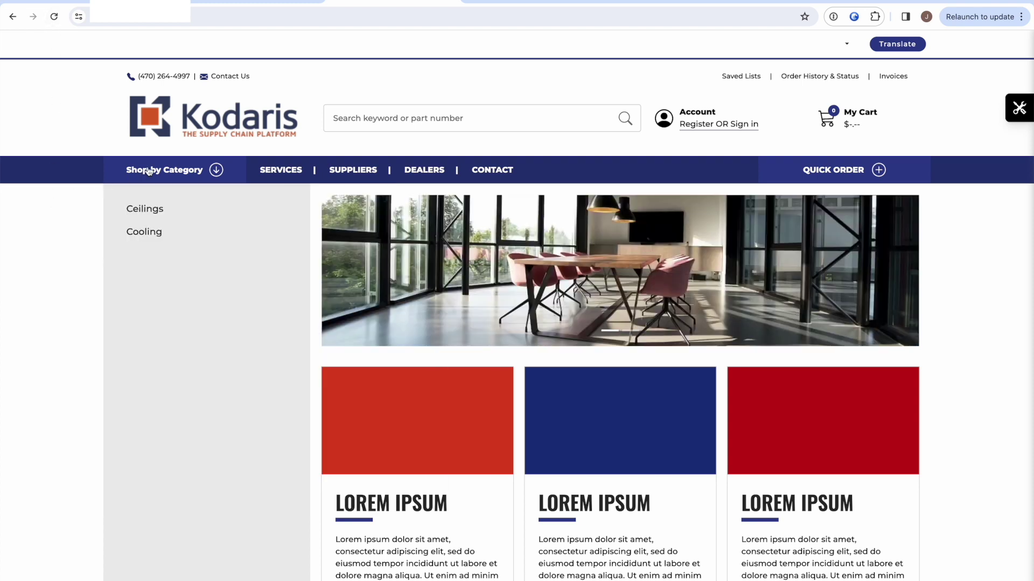
pyautogui.click(194, 176)
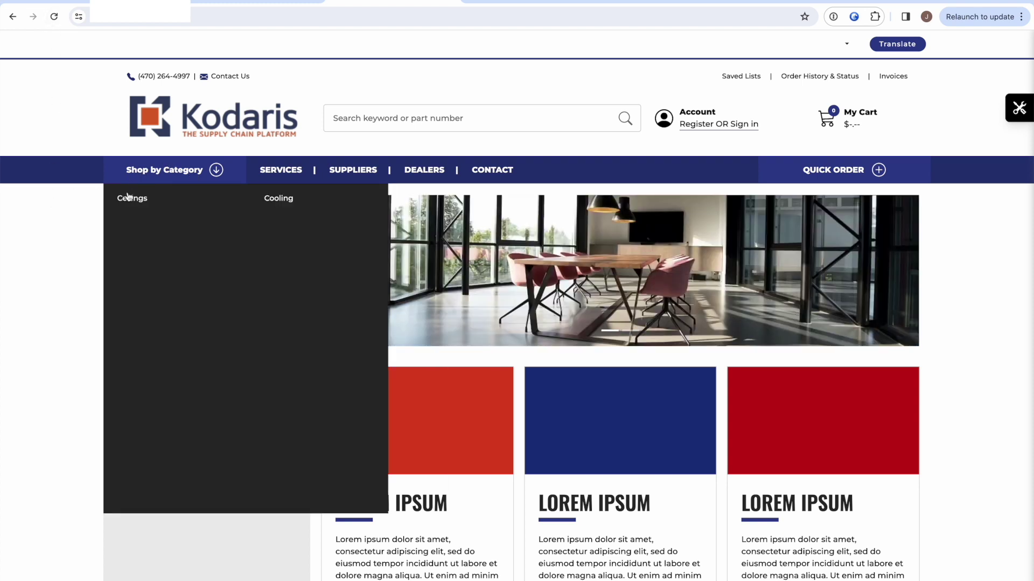
pyautogui.moveTo(287, 201)
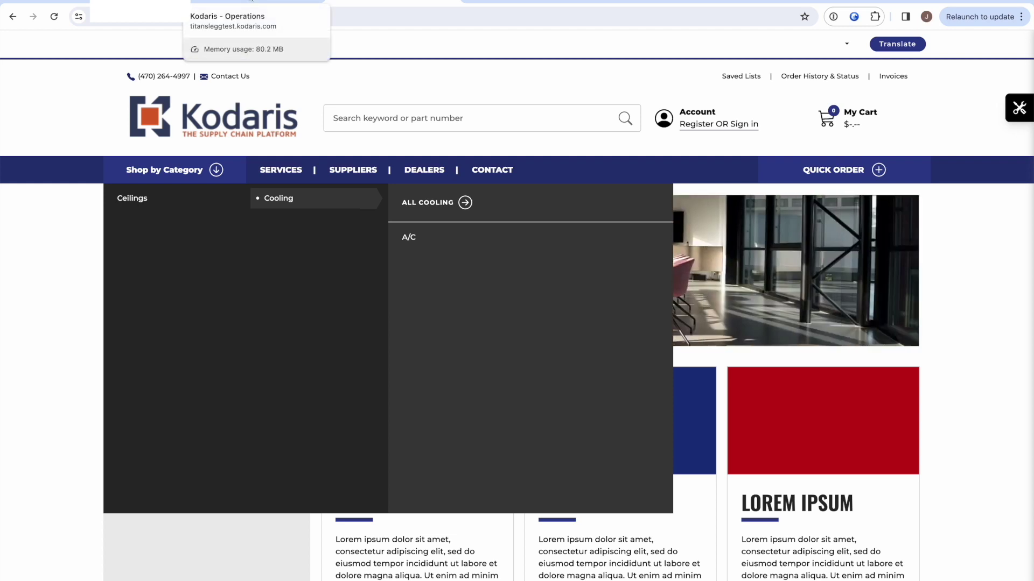
# Open the Refrigeration category under Cooling in the example storefront and copy the page heading.
pyautogui.click(141, 4)
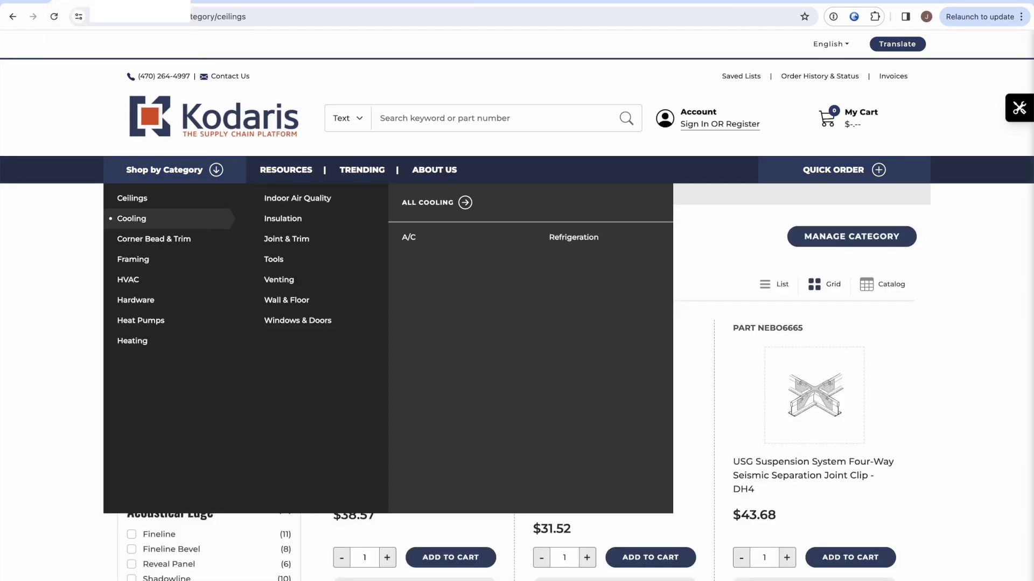
pyautogui.click(595, 238)
pyautogui.moveTo(250, 234); pyautogui.dragTo(110, 238)
pyautogui.hotkey('ctrl', 'c')
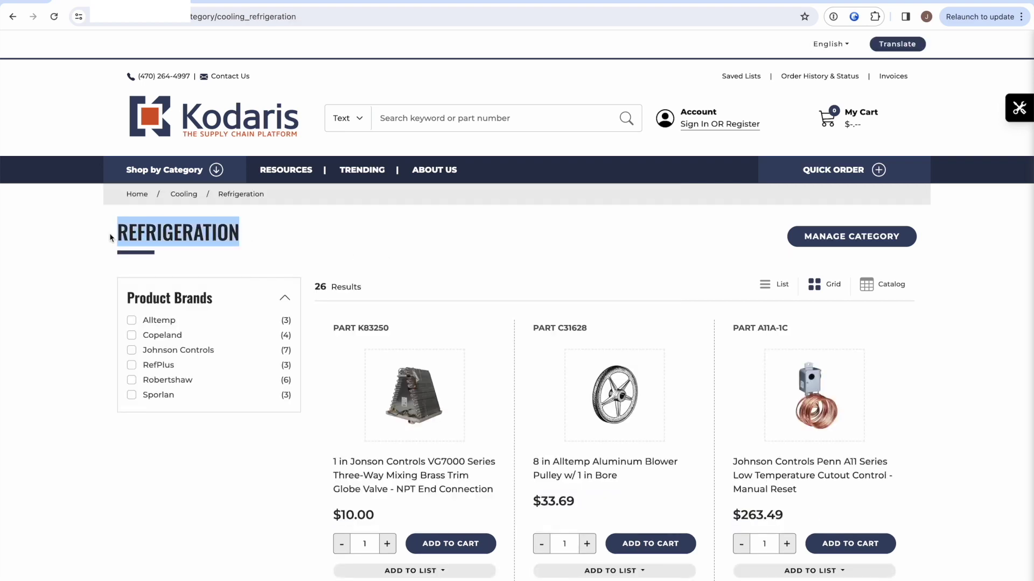
# Back in the categories data grid, enter refrigeration in lowercase as the new category's code and copy it.
pyautogui.click(255, 1)
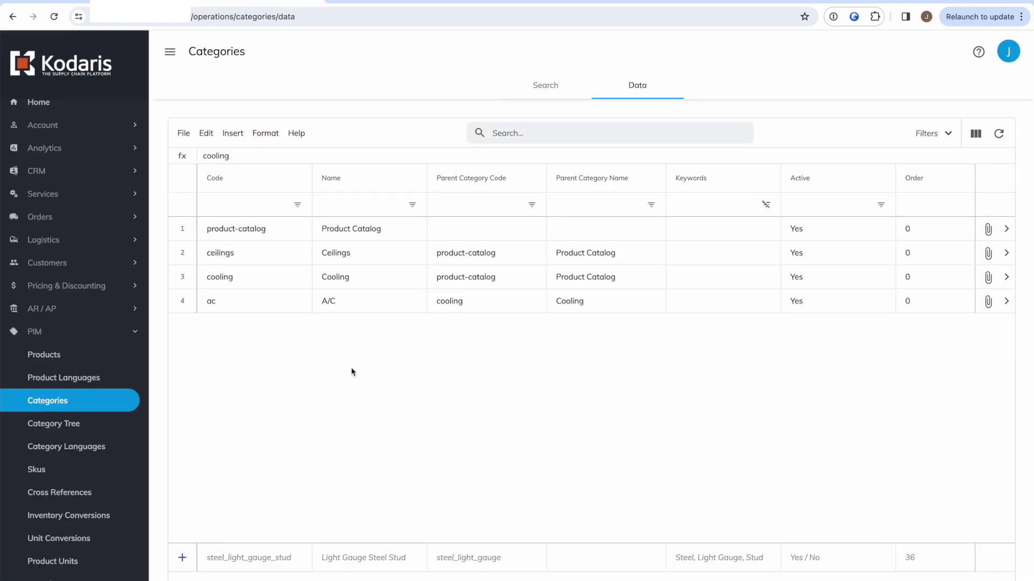
pyautogui.click(239, 557)
pyautogui.hotkey('ctrl', 'v')
pyautogui.doubleClick(211, 558)
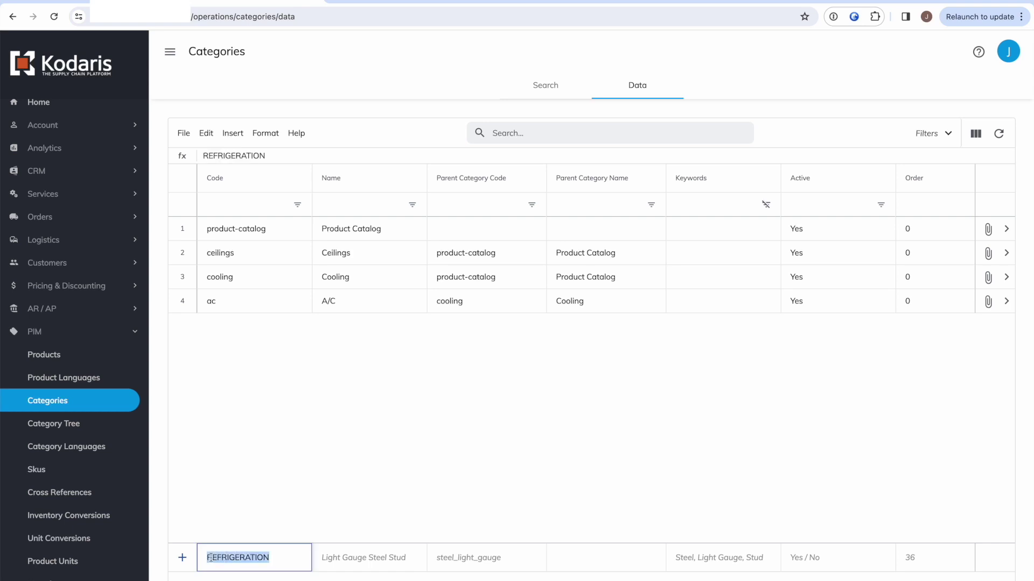
pyautogui.click(211, 557)
pyautogui.press('BackSpace')
pyautogui.write('refrigeration')
pyautogui.hotkey('shift', 'End')
pyautogui.press('BackSpace')
pyautogui.hotkey('shift', 'Home')
pyautogui.hotkey('ctrl', 'c')
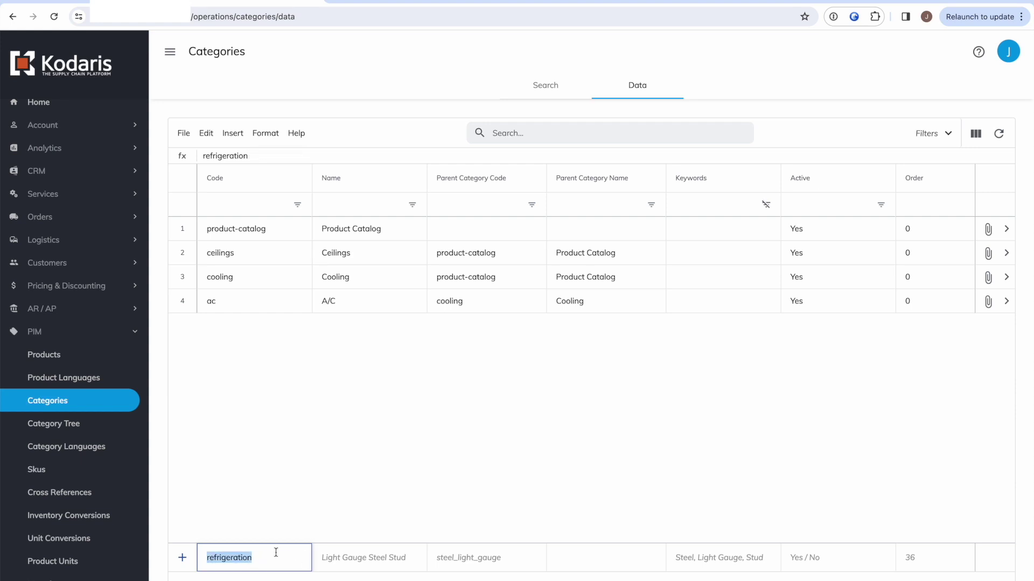
# Name the new category Refrigeration, set its parent category code to cooling and add it to the grid.
pyautogui.click(352, 563)
pyautogui.hotkey('ctrl', 'v')
pyautogui.press('Home')
pyautogui.hotkey('shift', 'Right')
pyautogui.press('BackSpace')
pyautogui.write('R')
pyautogui.click(475, 564)
pyautogui.write('co')
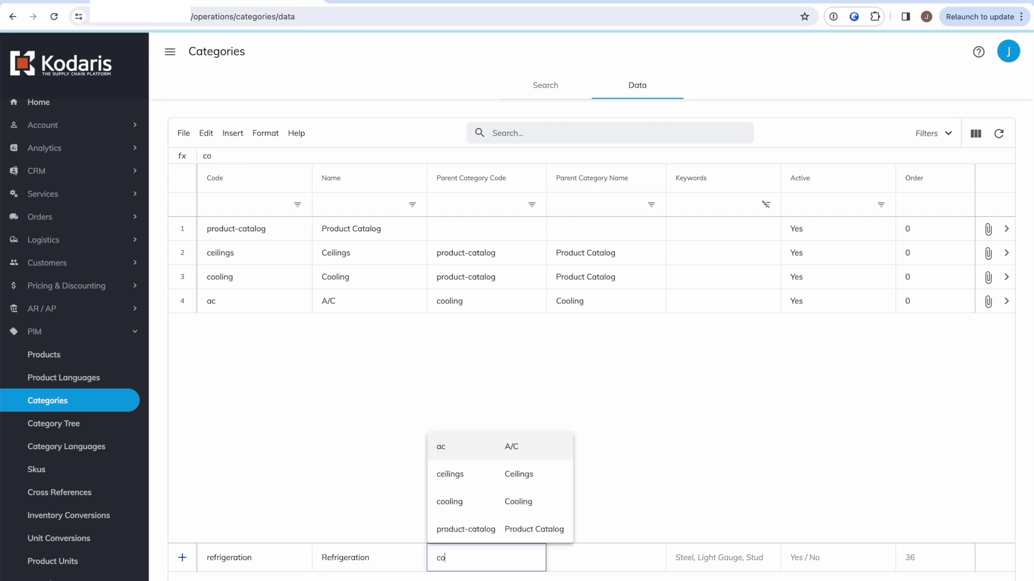
pyautogui.write('l')
pyautogui.write('oling')
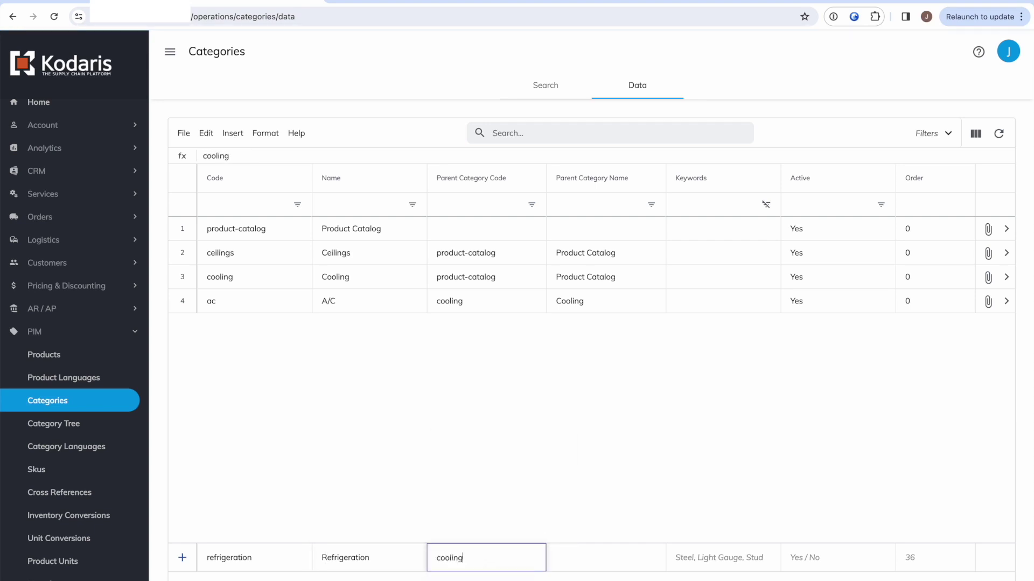
pyautogui.press('Return')
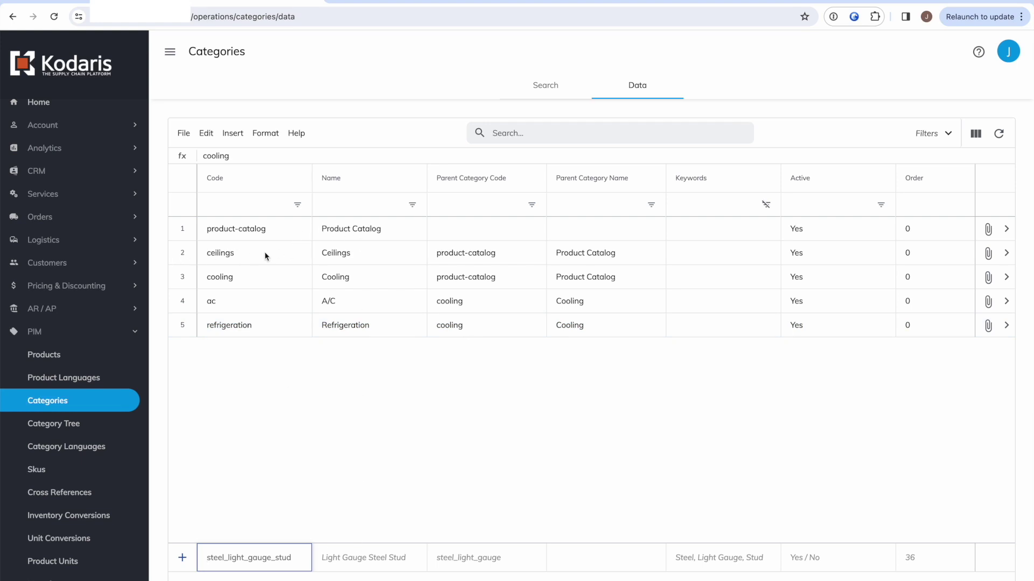
# Reload the new storefront and check the subcategories listed under Cooling in the category menu.
pyautogui.click(408, 473)
pyautogui.click(352, 1)
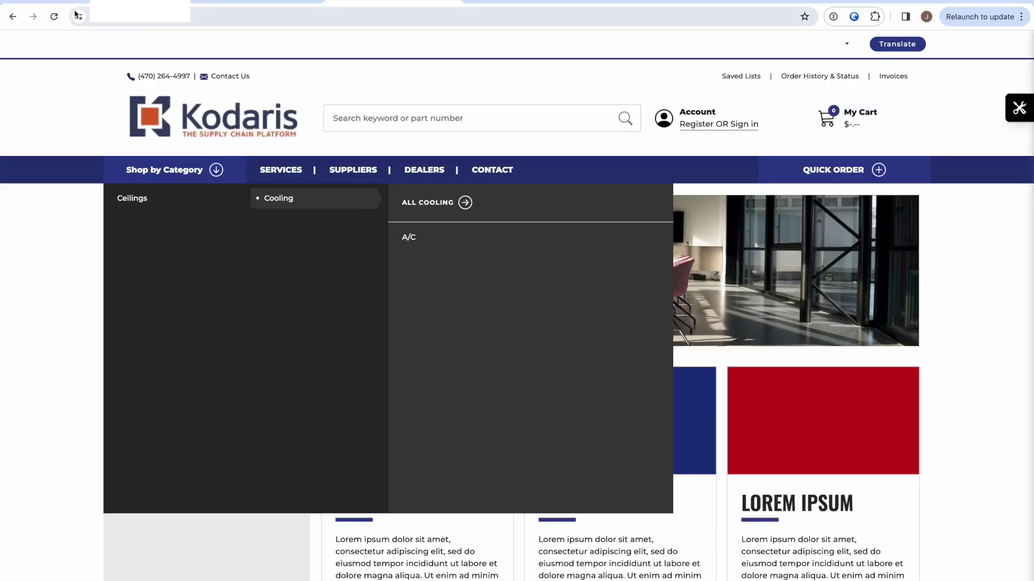
pyautogui.click(54, 16)
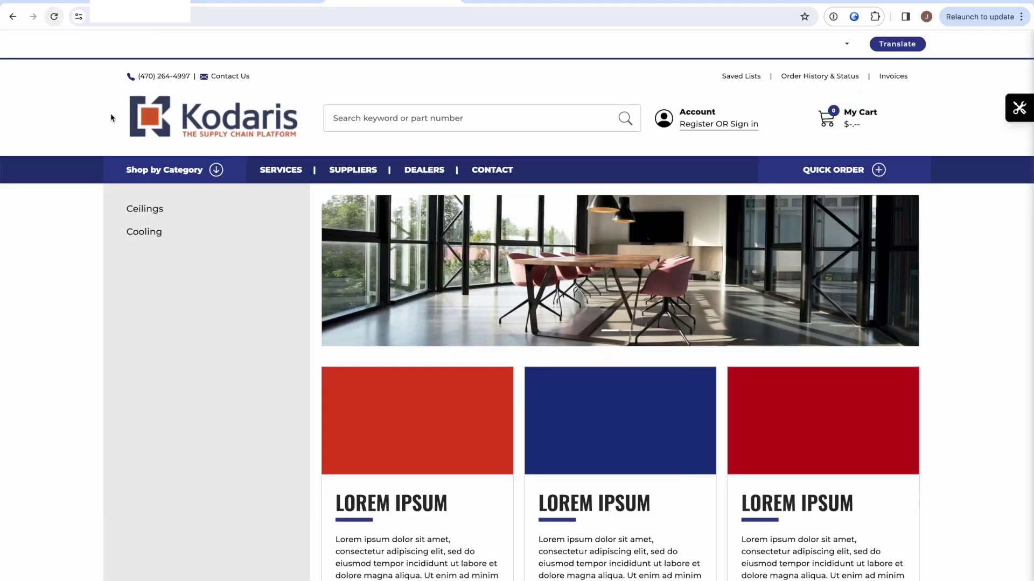
pyautogui.click(167, 171)
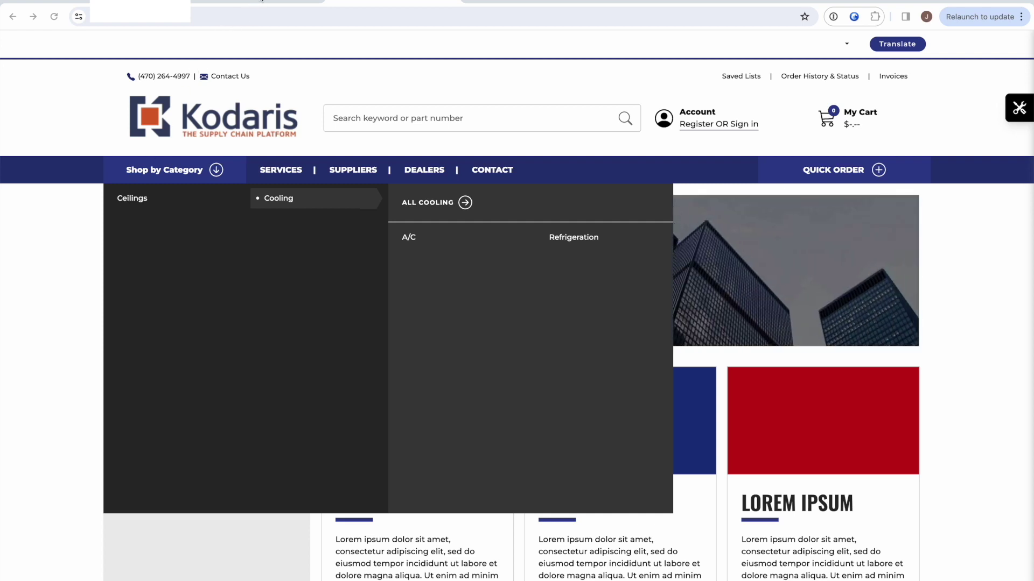
# Return to the categories data grid and set the Cooling category's order to 1.
pyautogui.click(258, 1)
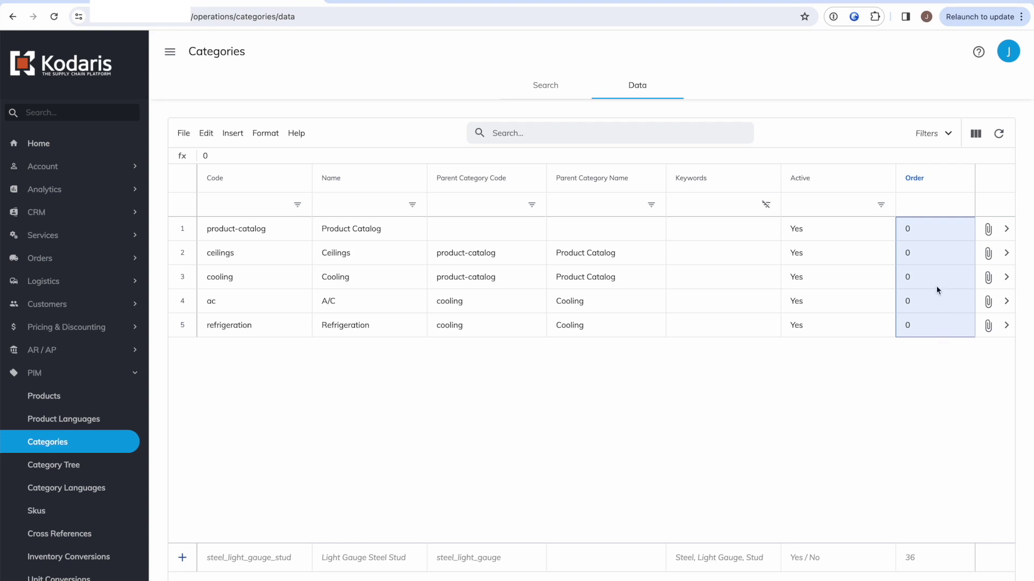
pyautogui.click(918, 178)
pyautogui.click(919, 225)
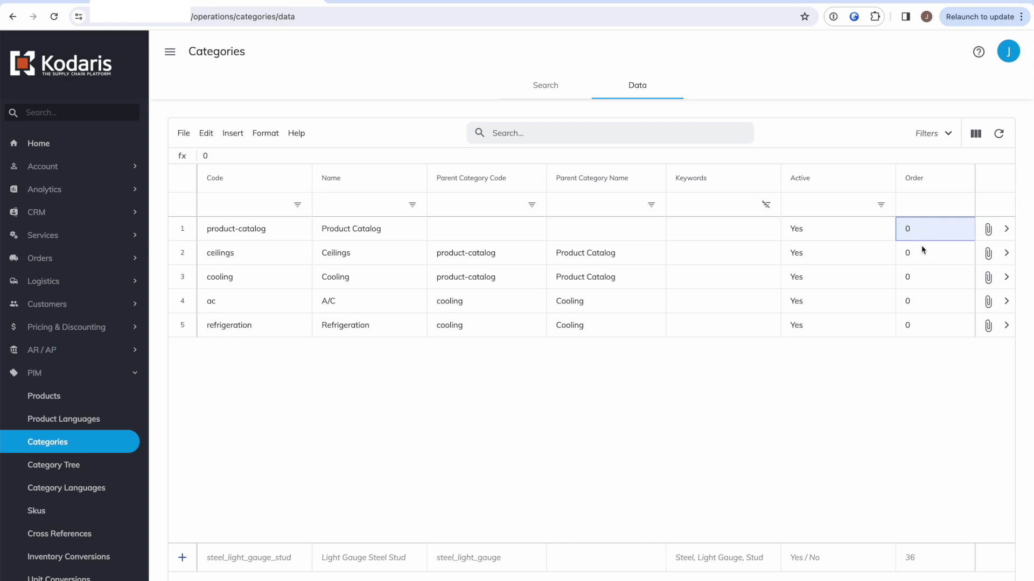
pyautogui.doubleClick(915, 277)
pyautogui.doubleClick(915, 278)
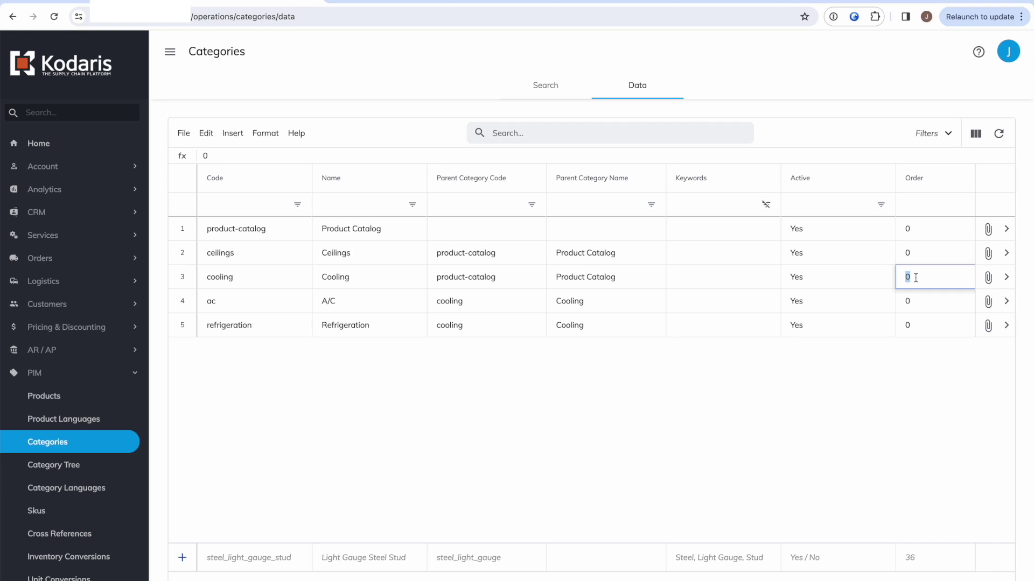
pyautogui.write('1')
pyautogui.press('Return')
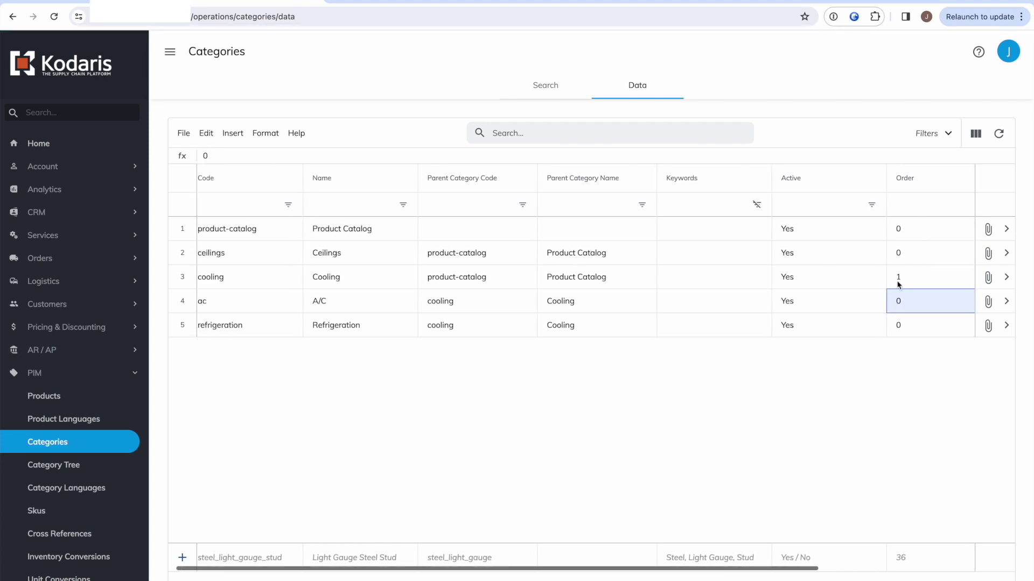
# Set the Ceilings category's order to 2 and sort the grid by order, ascending.
pyautogui.doubleClick(924, 253)
pyautogui.press('BackSpace')
pyautogui.write('2')
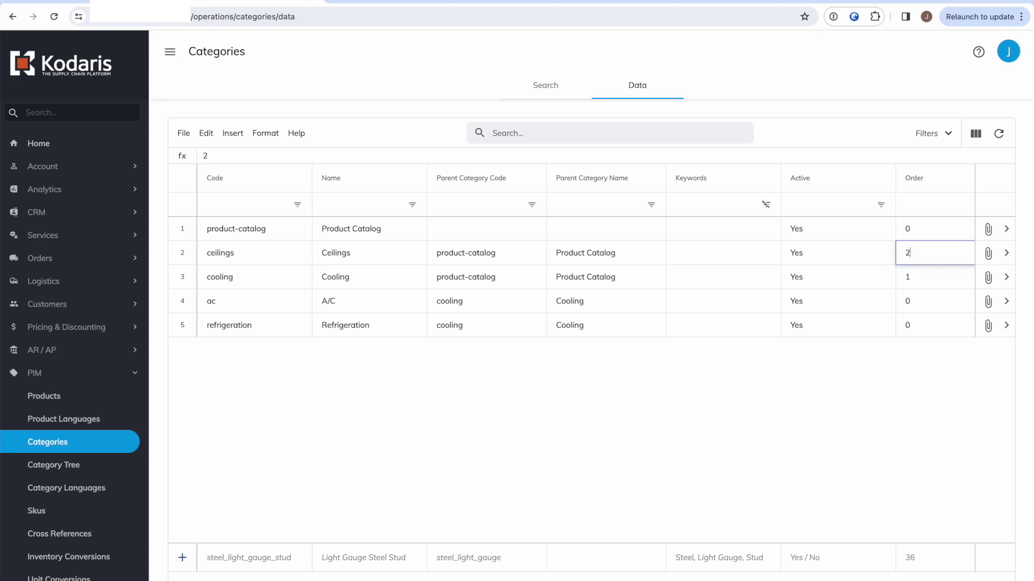
pyautogui.press('Return')
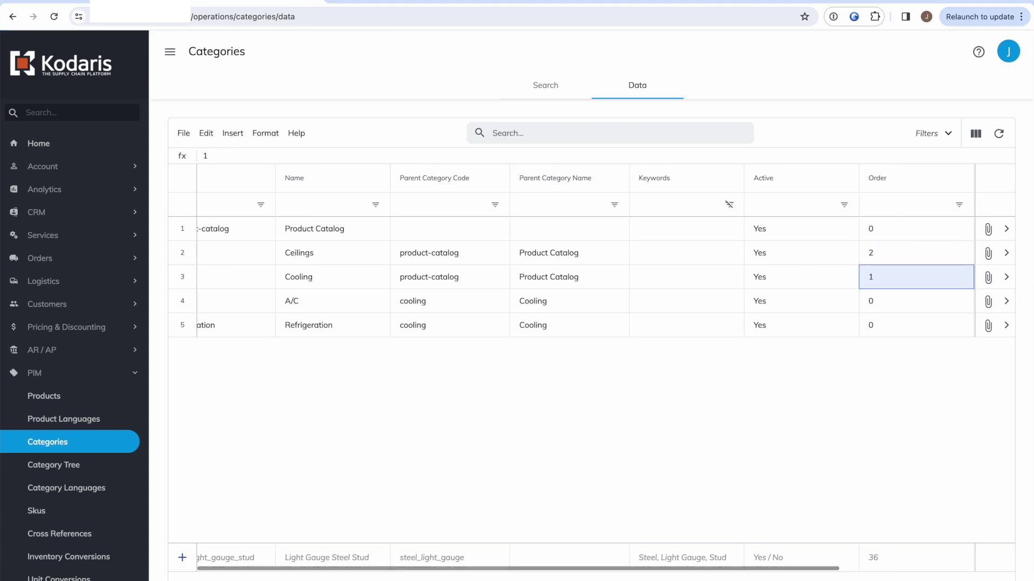
pyautogui.hscroll(-2, 839, 269)
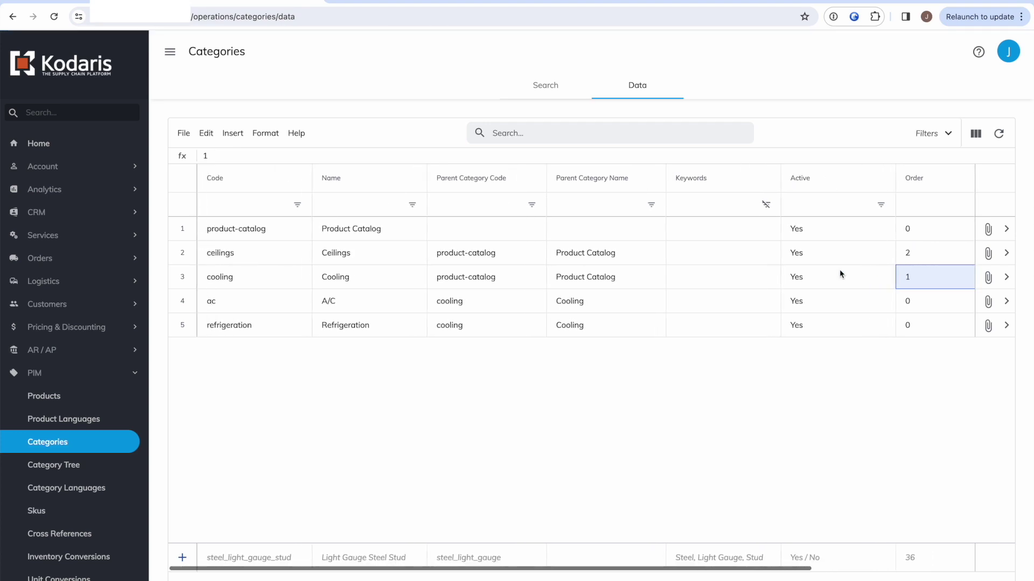
pyautogui.click(934, 178)
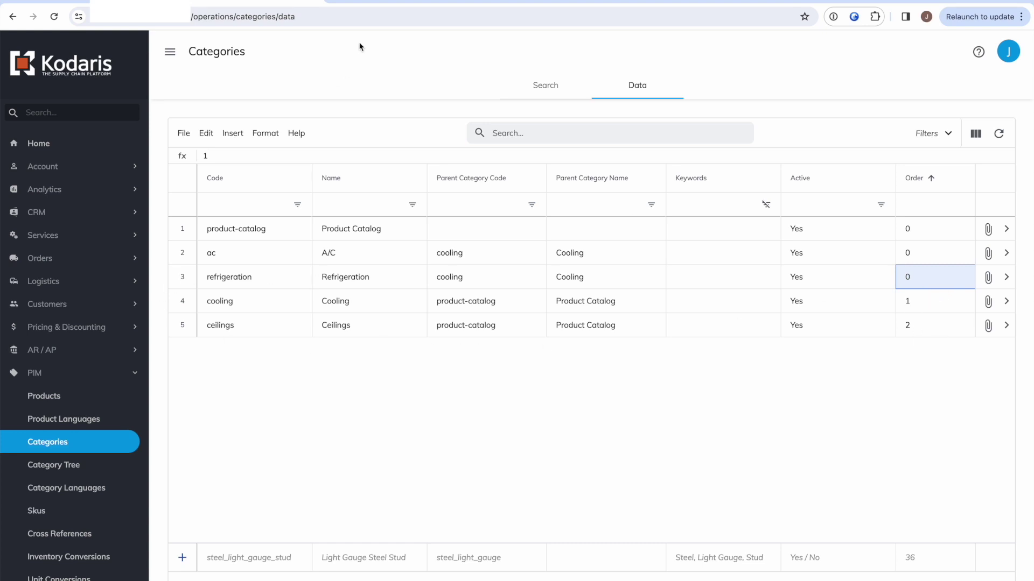
# Reload the new storefront and examine the order of the top-level categories in its category menu.
pyautogui.click(365, 1)
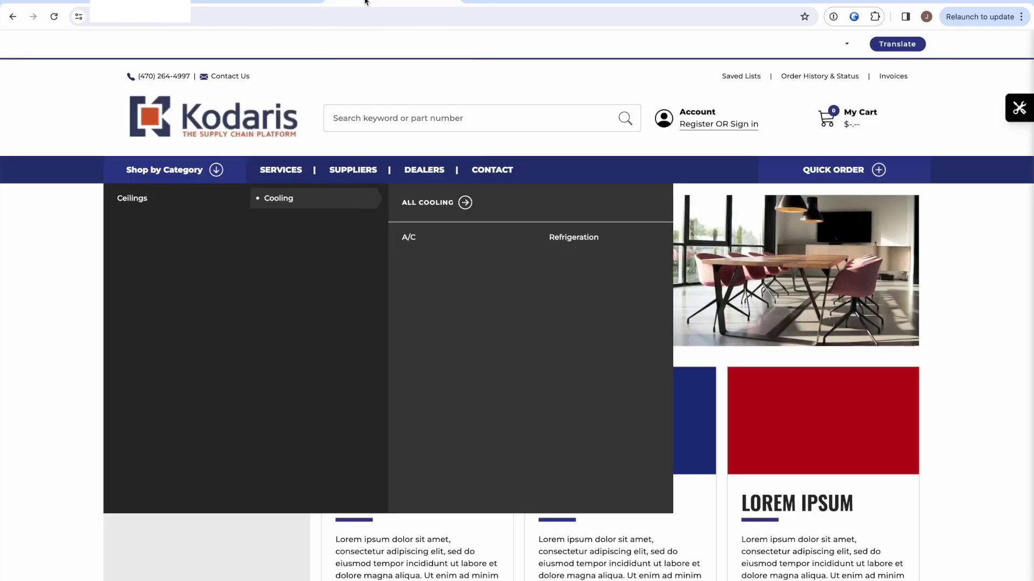
pyautogui.click(54, 17)
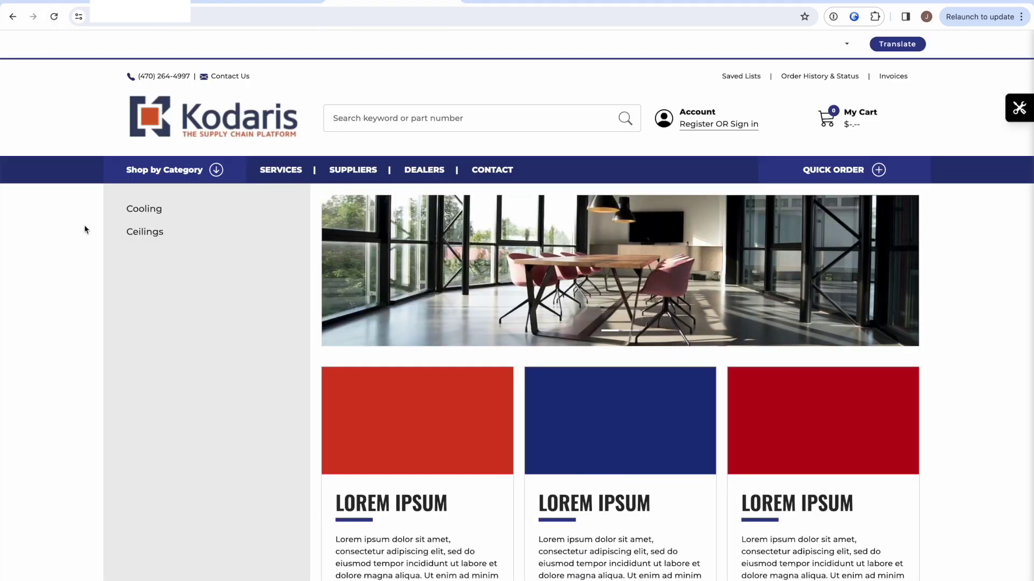
pyautogui.click(166, 171)
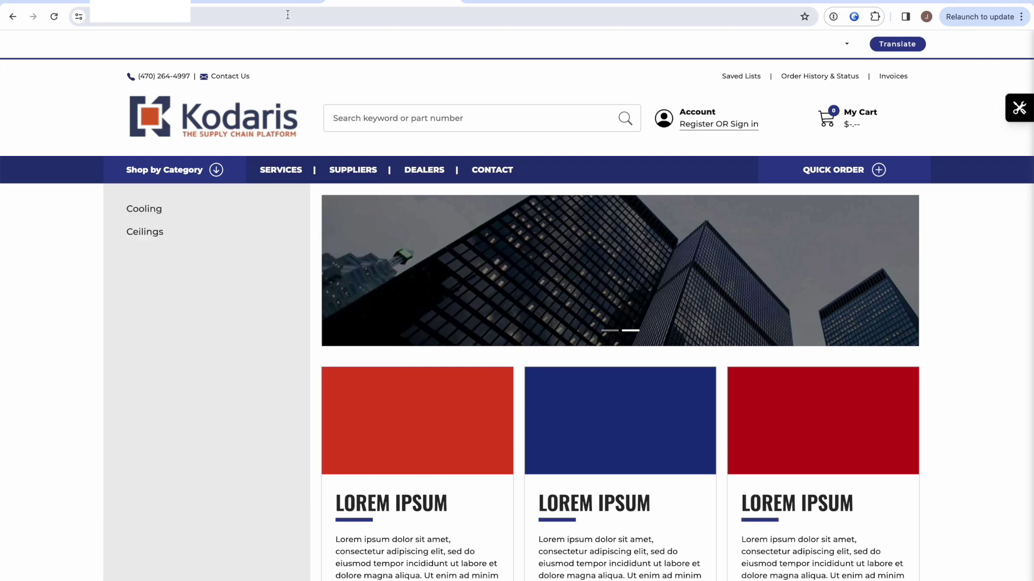
pyautogui.click(169, 171)
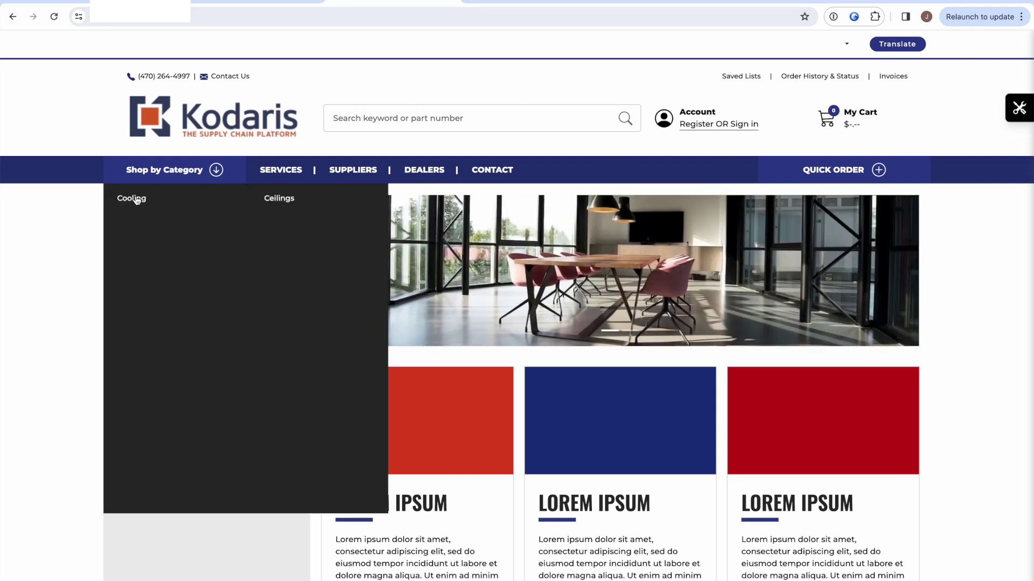
# Back in the categories data grid, rename the Cooling category as "Awesome Cooling!".
pyautogui.click(246, 2)
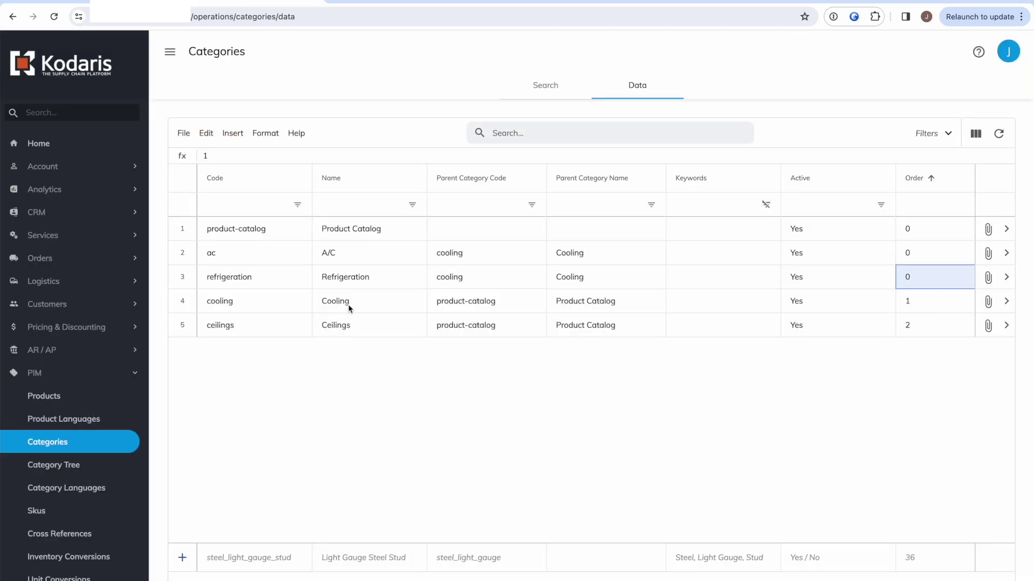
pyautogui.click(330, 302)
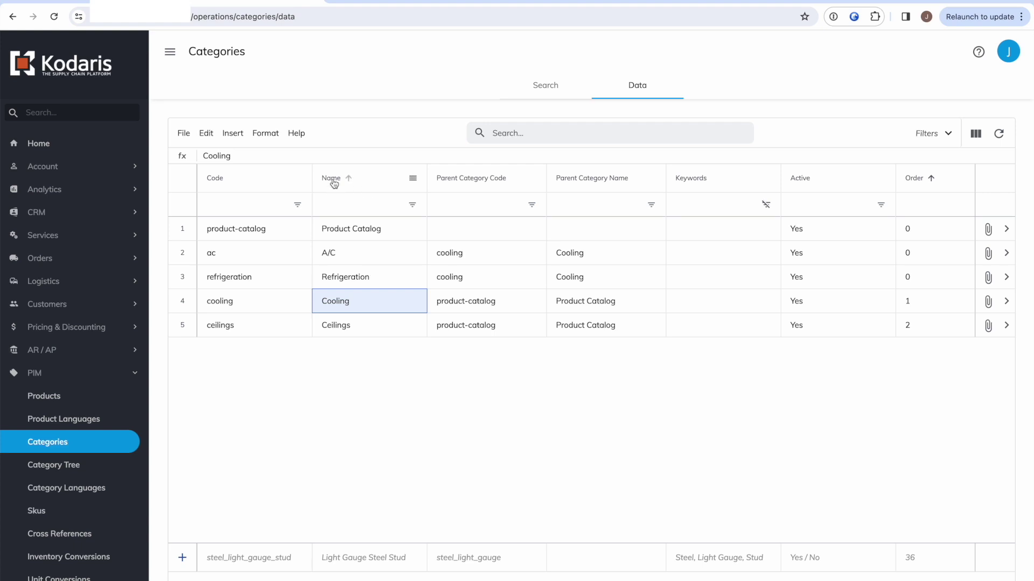
pyautogui.doubleClick(354, 293)
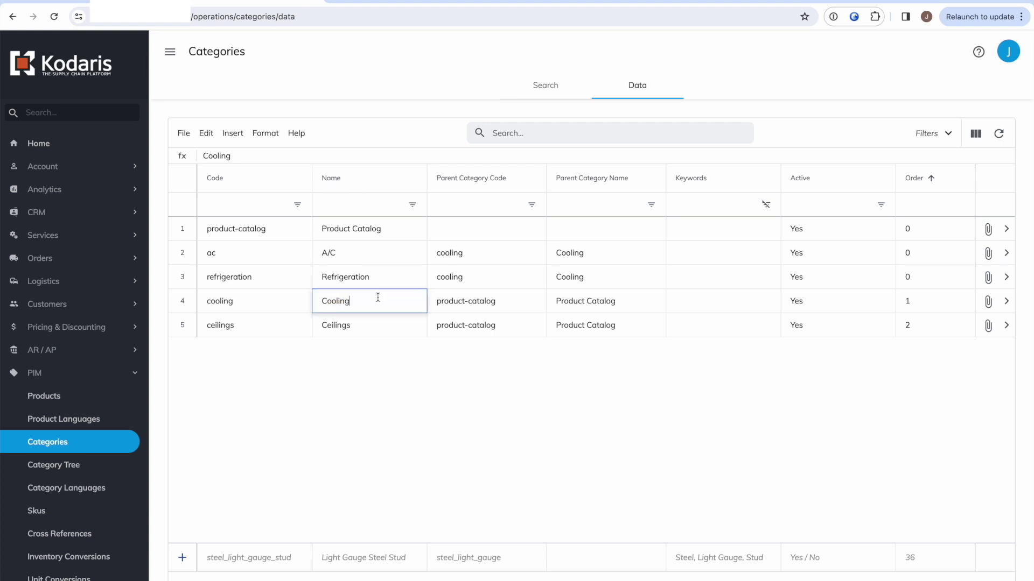
pyautogui.write('Awesome Cooling')
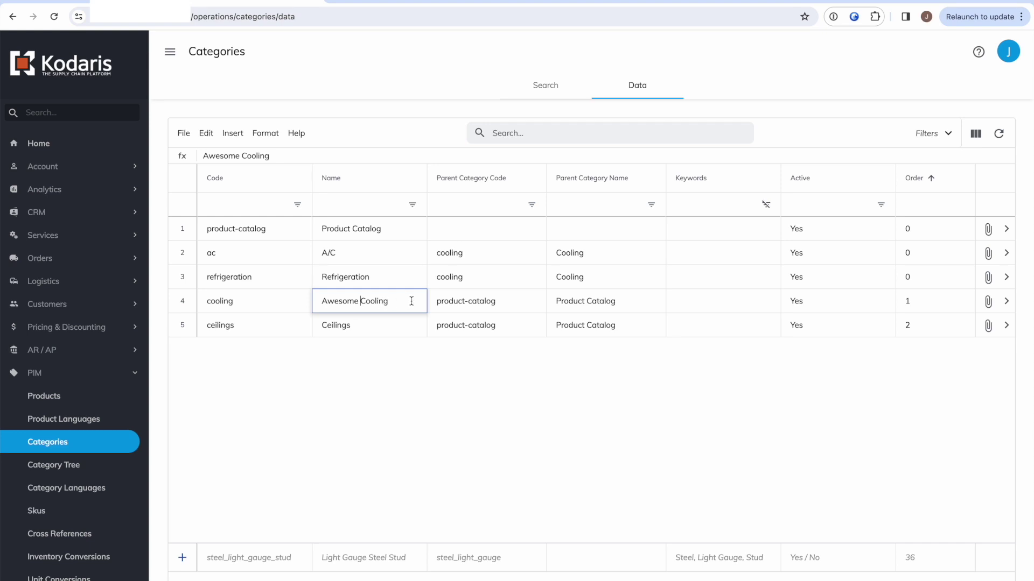
pyautogui.write('!')
pyautogui.press('Return')
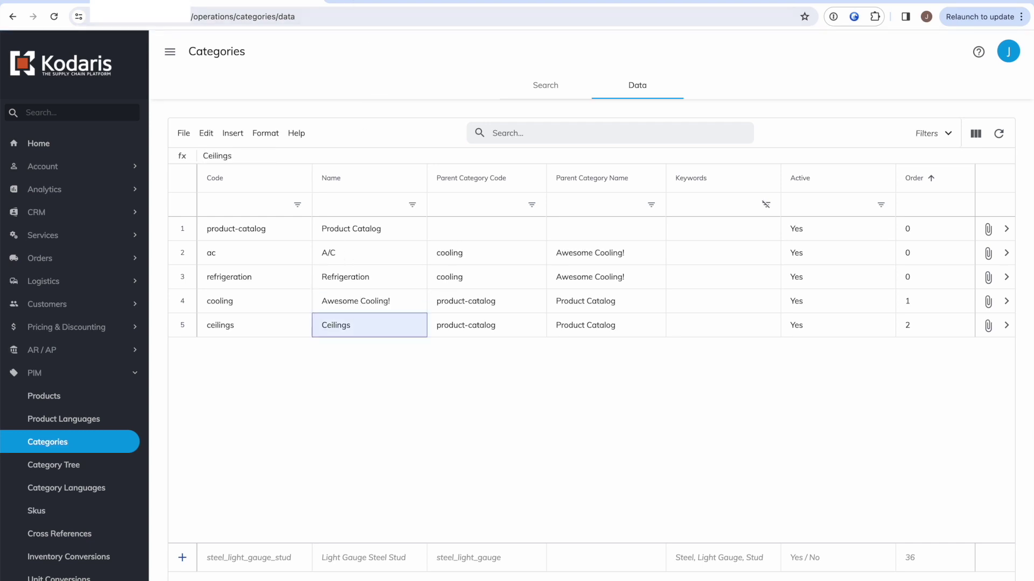
# Reload the new storefront and check the name of the cooling category in its category menu.
pyautogui.click(391, 2)
pyautogui.click(59, 17)
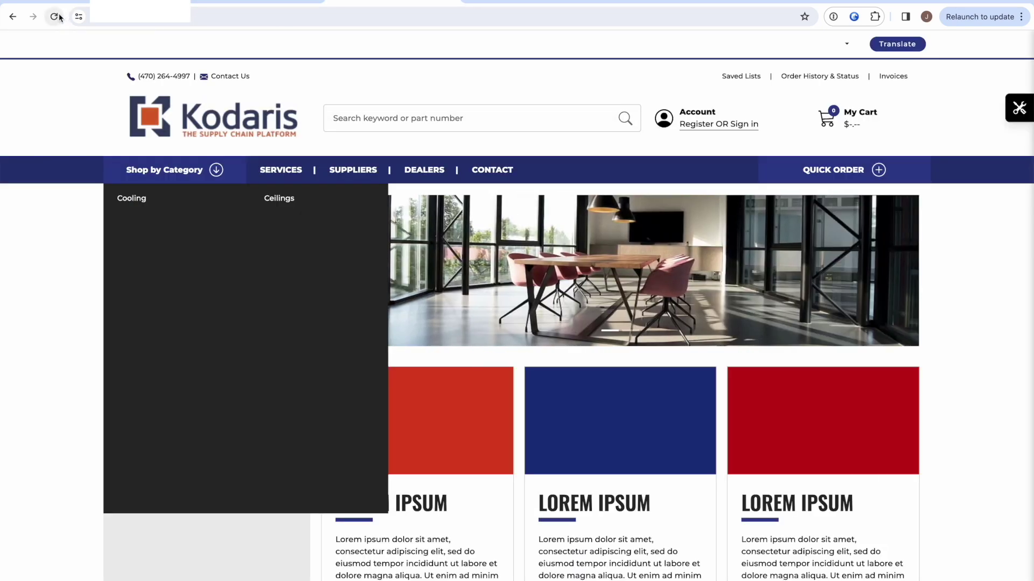
pyautogui.moveTo(160, 180)
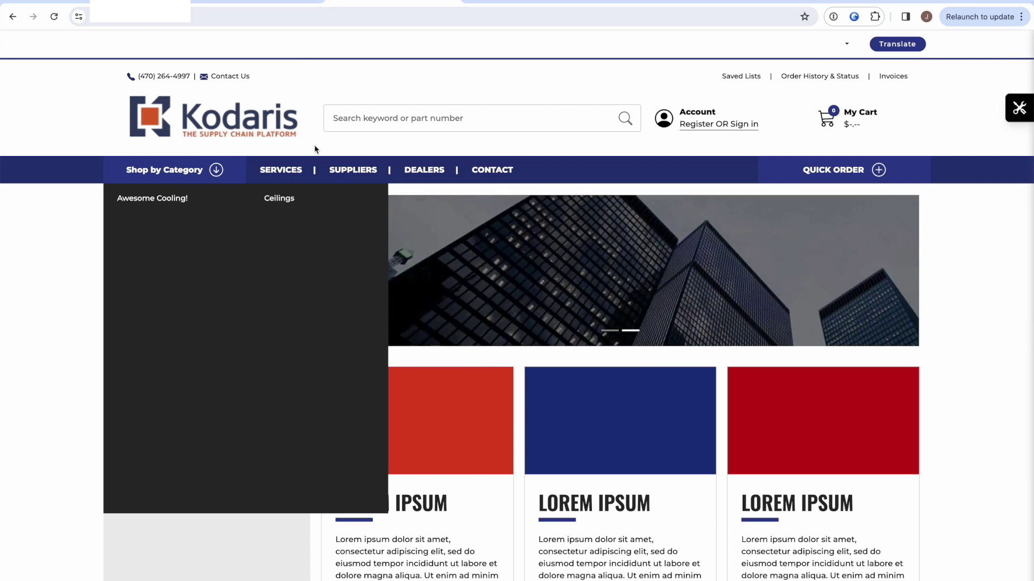
# Return to the categories data grid and clear the parent category code of the Ceilings category.
pyautogui.click(257, 1)
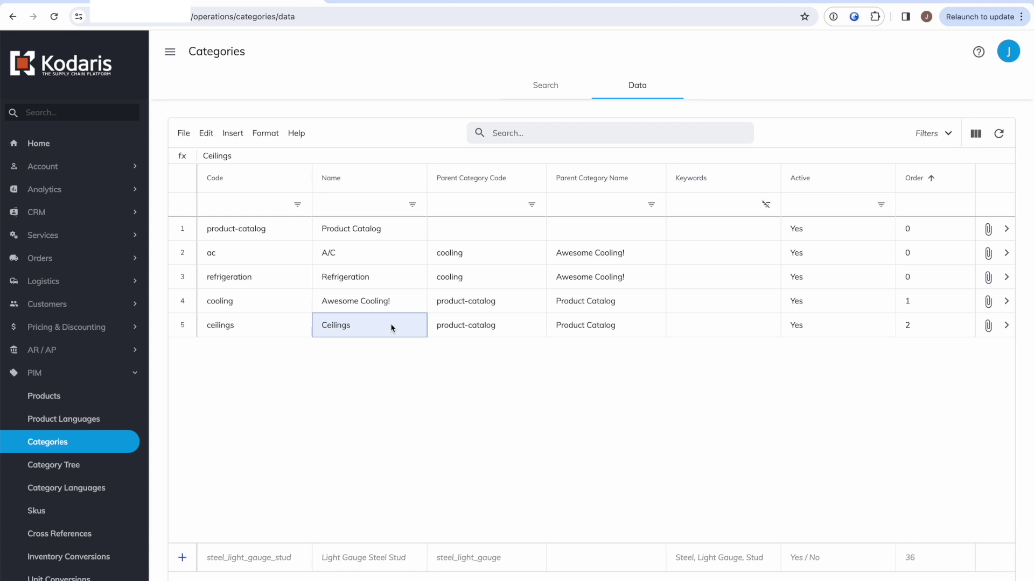
pyautogui.click(182, 308)
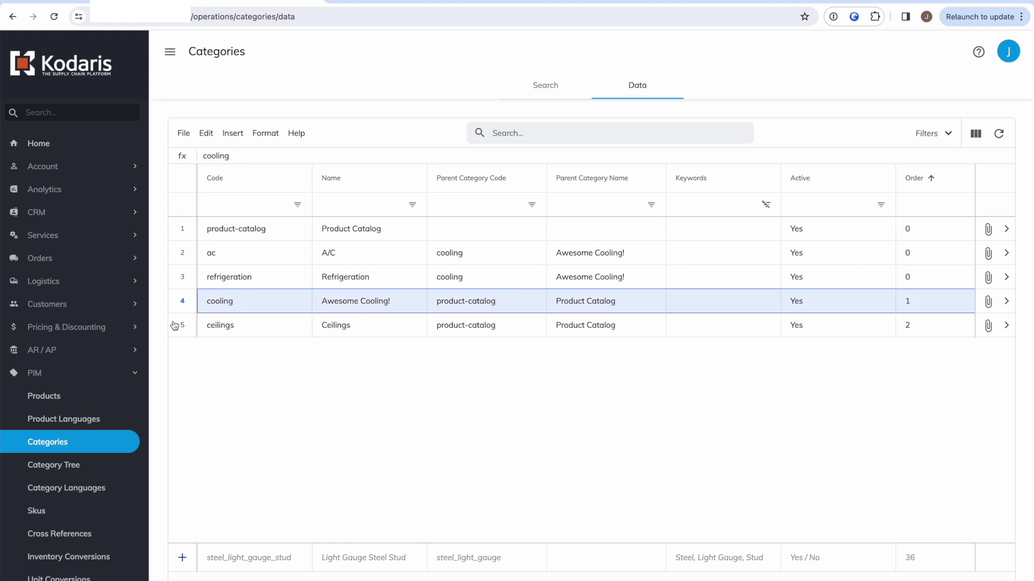
pyautogui.click(173, 324)
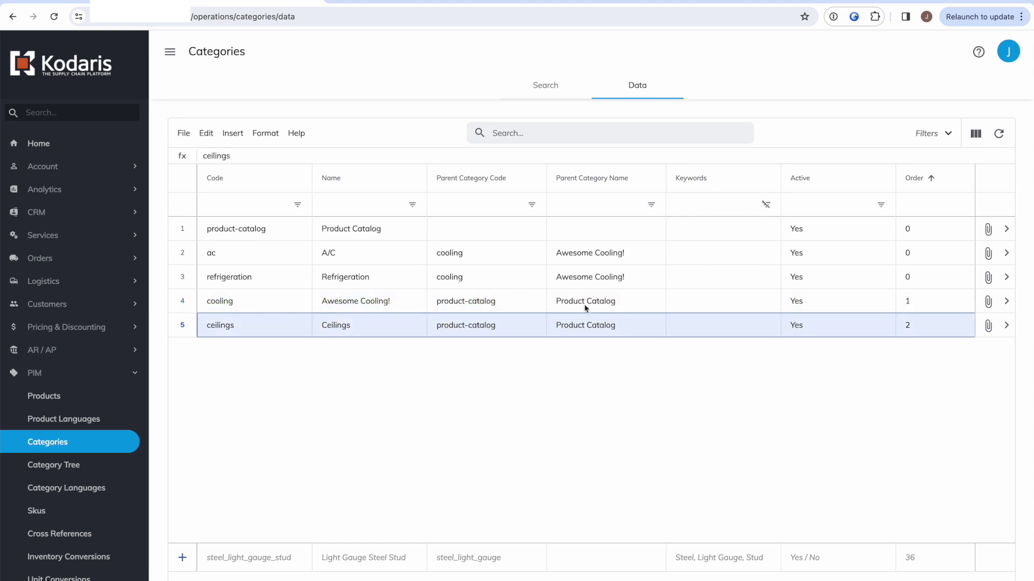
pyautogui.click(483, 302)
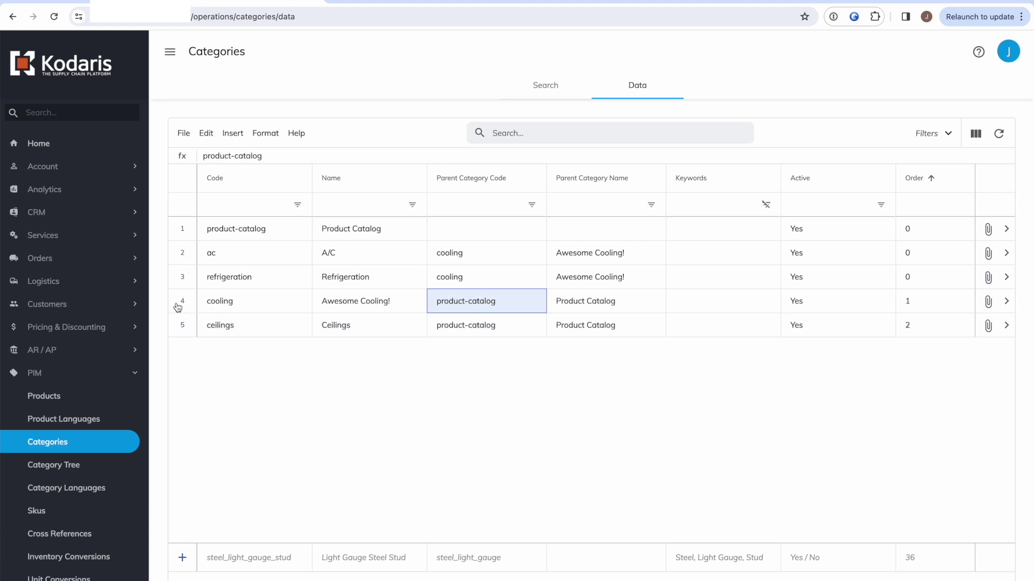
pyautogui.click(434, 331)
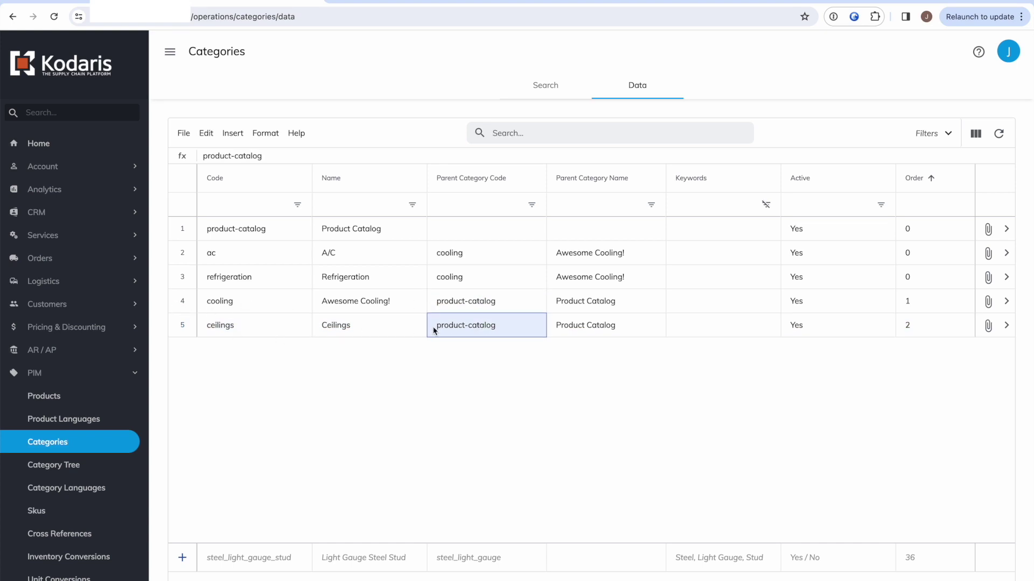
pyautogui.doubleClick(497, 321)
pyautogui.tripleClick(503, 327)
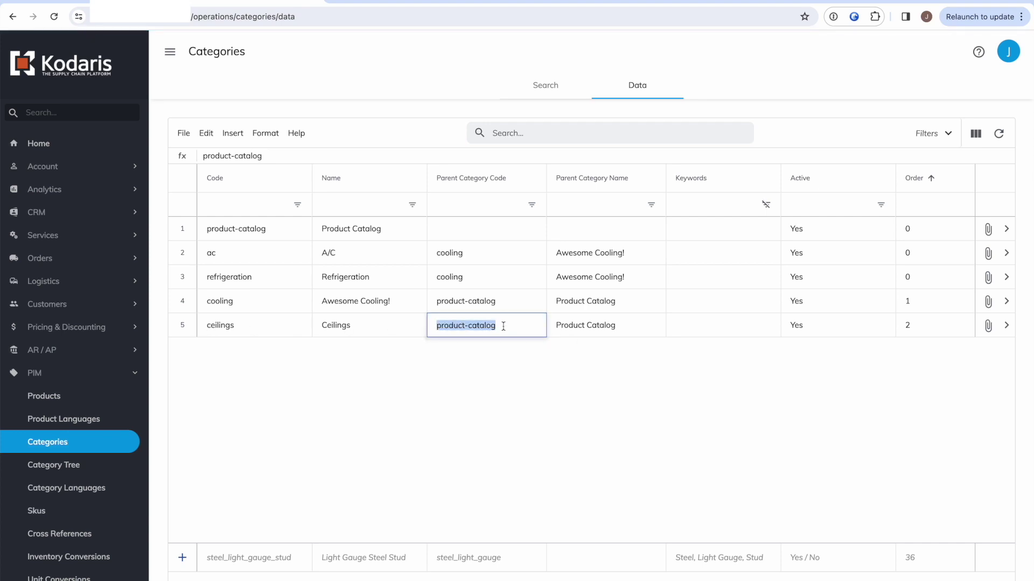
pyautogui.press('BackSpace')
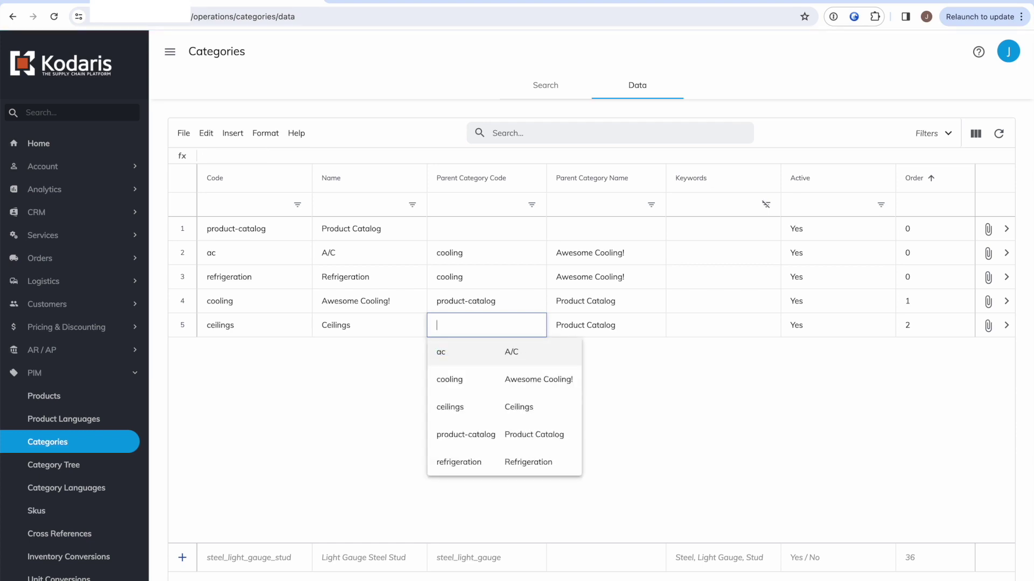
pyautogui.write('ac')
pyautogui.press('BackSpace')
pyautogui.press('BackSpace')
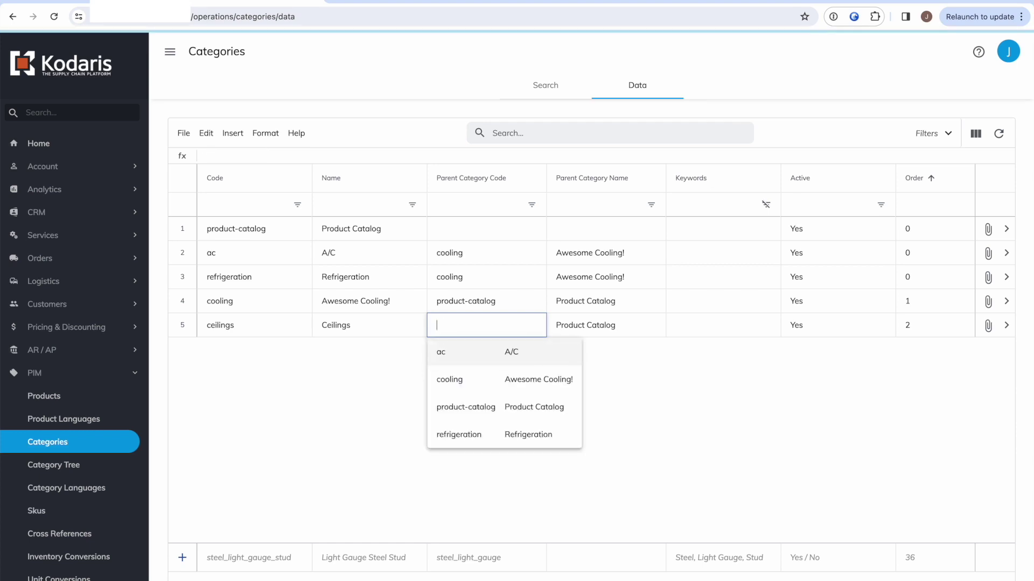
pyautogui.click(690, 287)
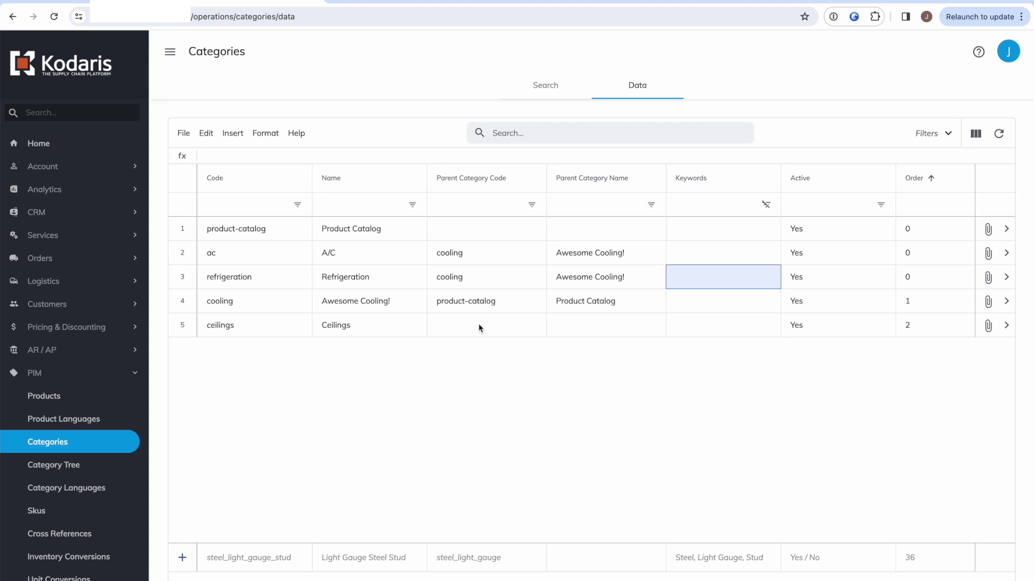
# Reload the new storefront, check which top-level categories its menu lists, and return to the categories grid.
pyautogui.click(361, 6)
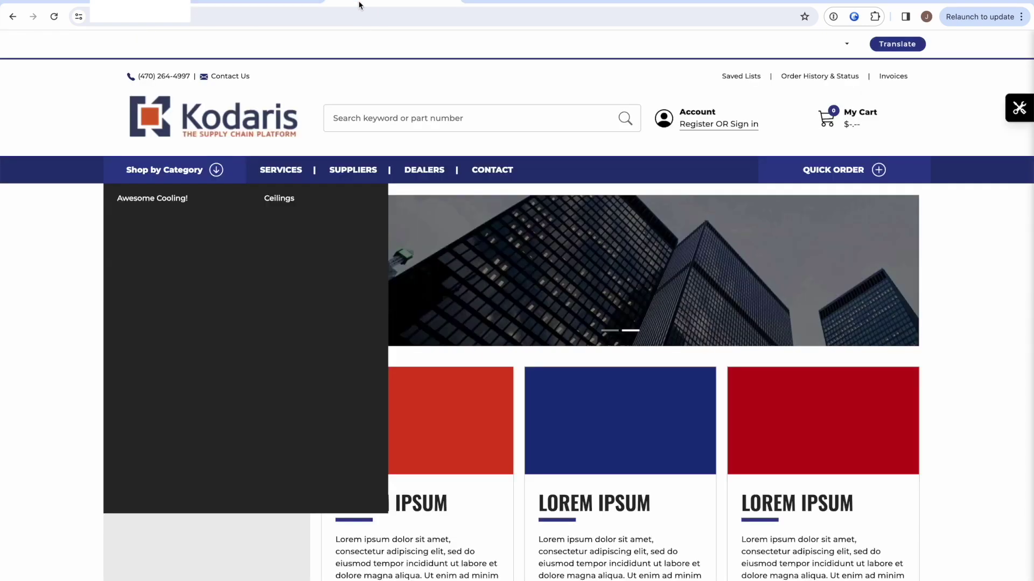
pyautogui.click(55, 18)
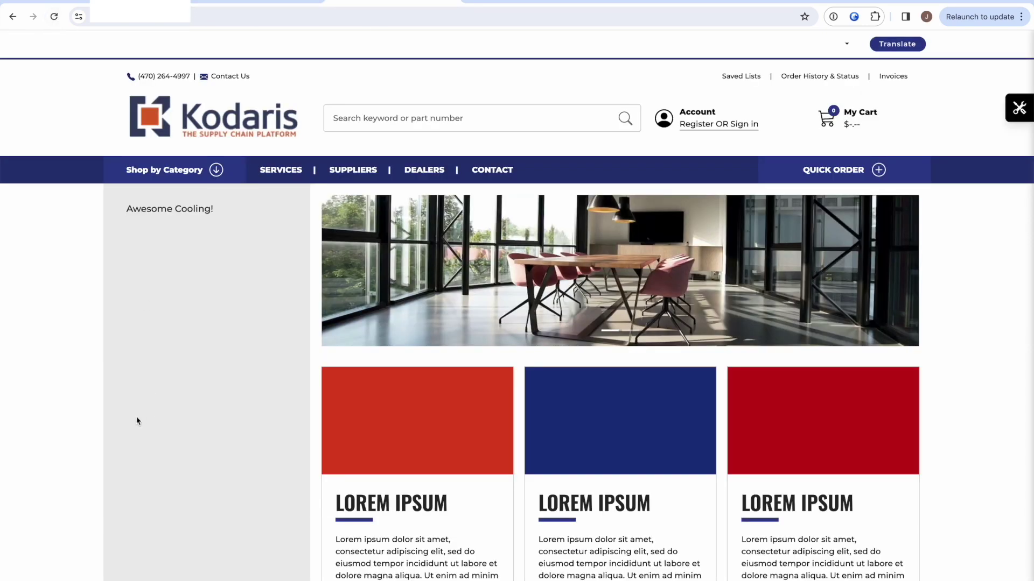
pyautogui.click(173, 171)
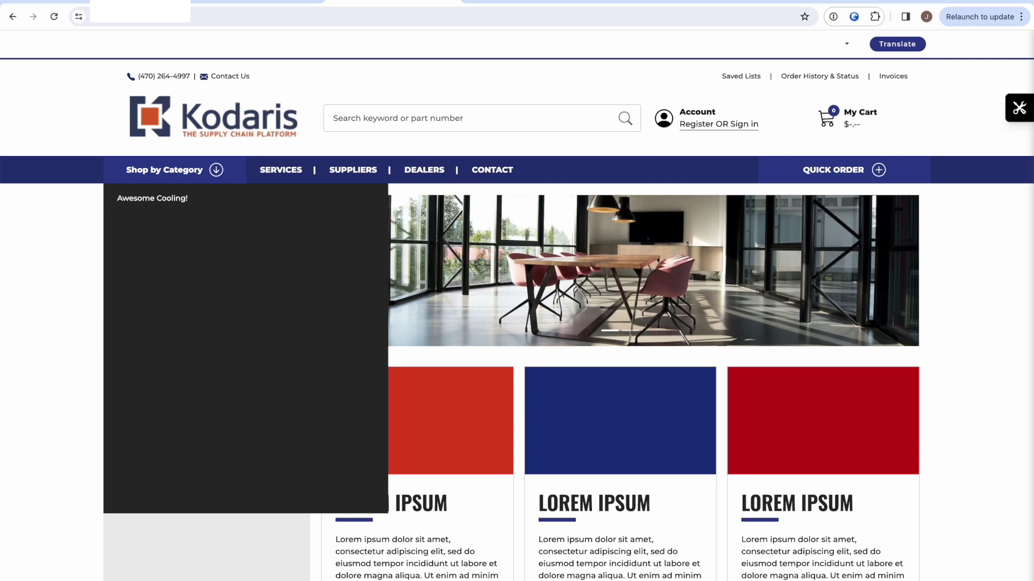
pyautogui.hotkey('ctrl', 'shift', 'Tab')
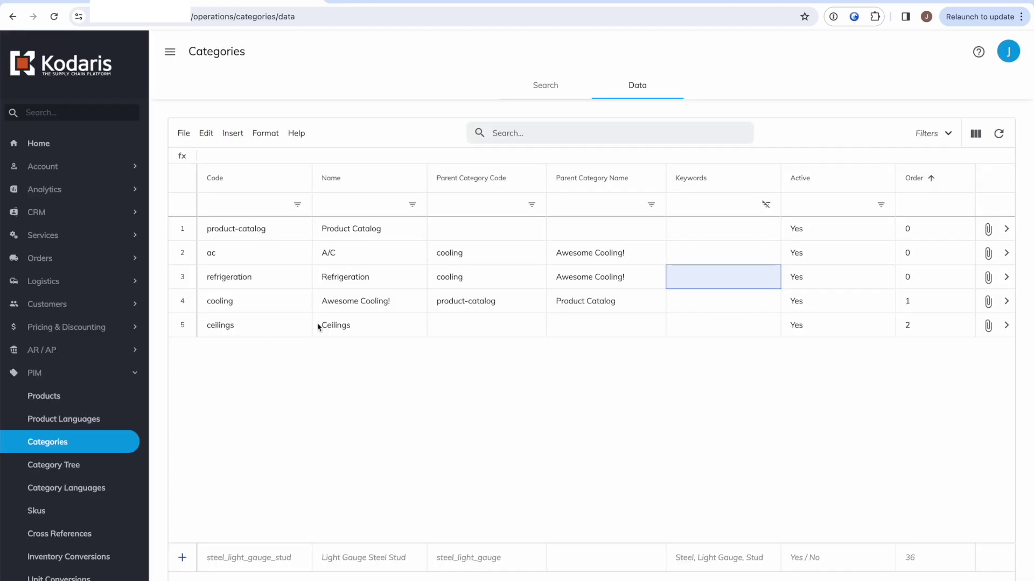
# Delete the entire Ceilings category row from the categories data grid.
pyautogui.click(356, 334)
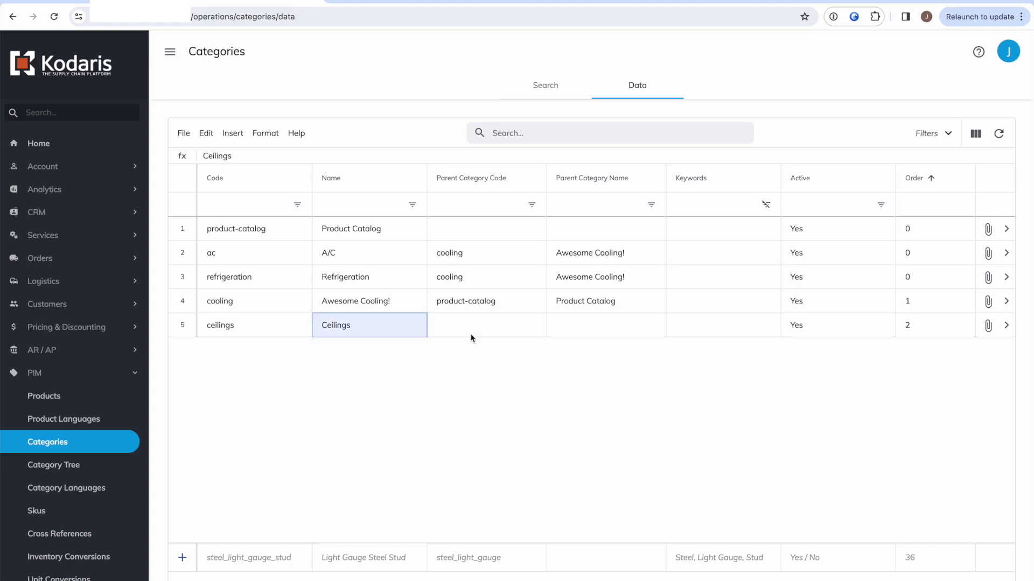
pyautogui.click(471, 335)
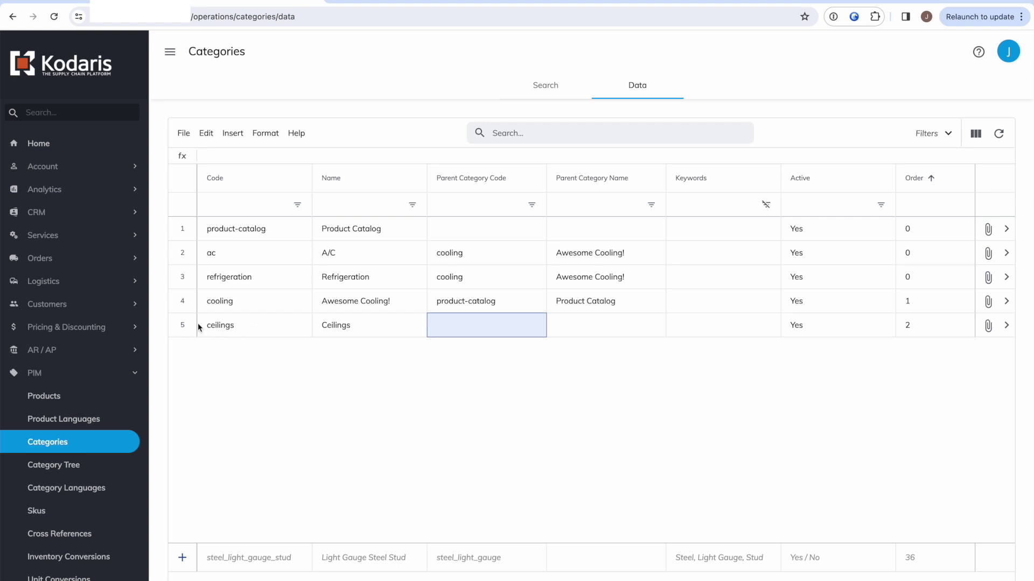
pyautogui.click(181, 326)
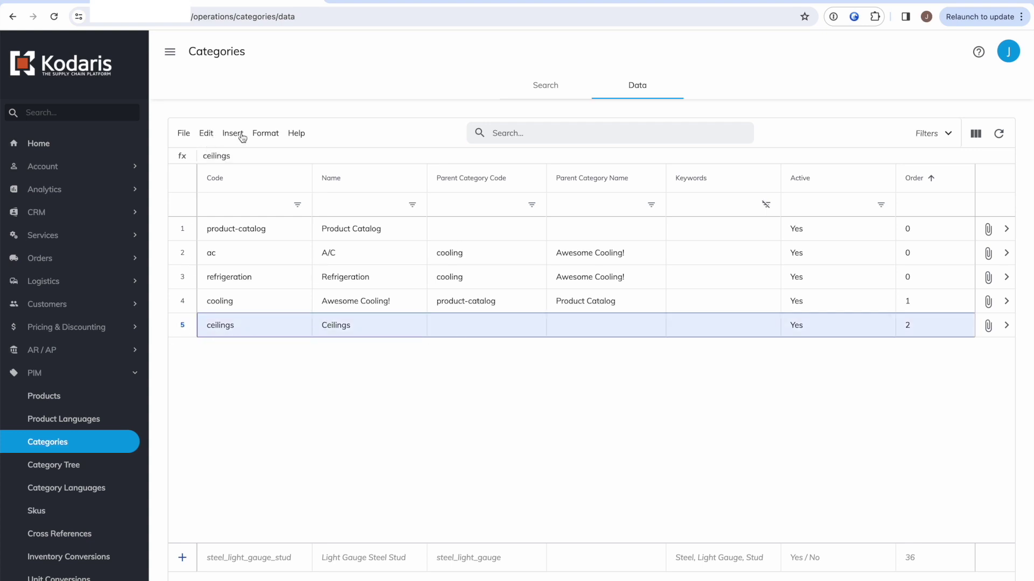
pyautogui.click(212, 137)
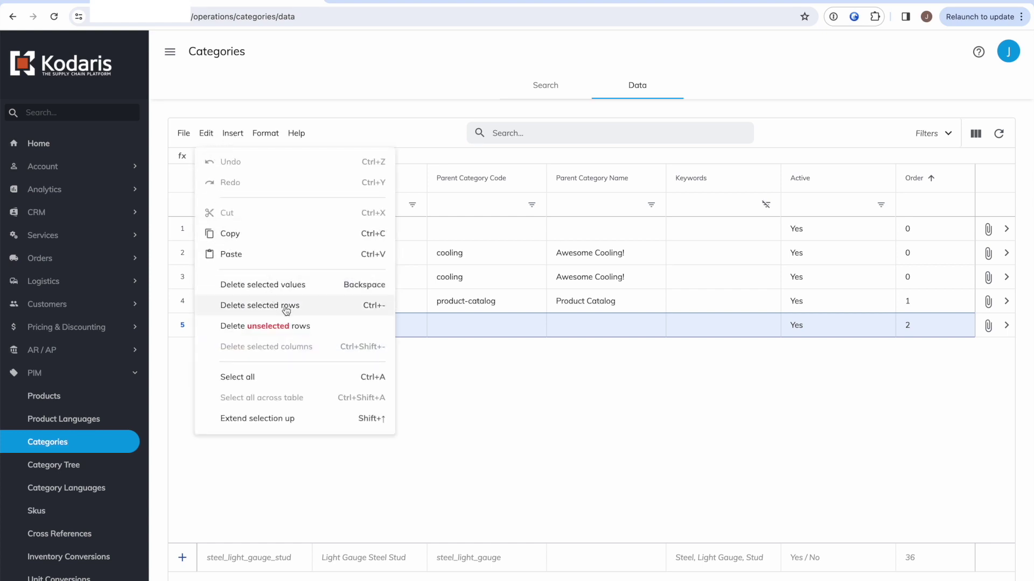
pyautogui.click(305, 307)
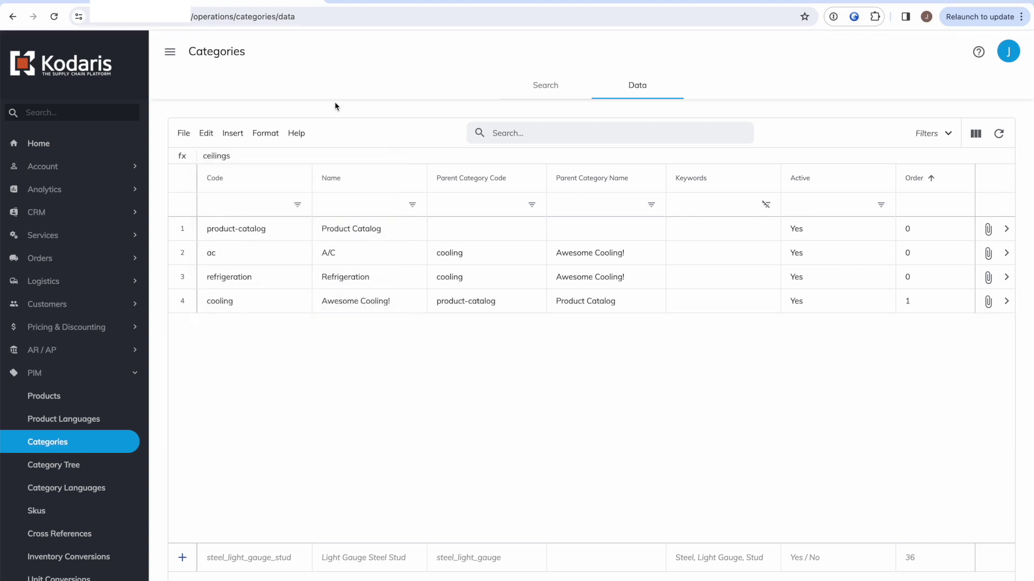
# Reload the new storefront and check which categories remain in its Shop by Category menu.
pyautogui.click(358, 1)
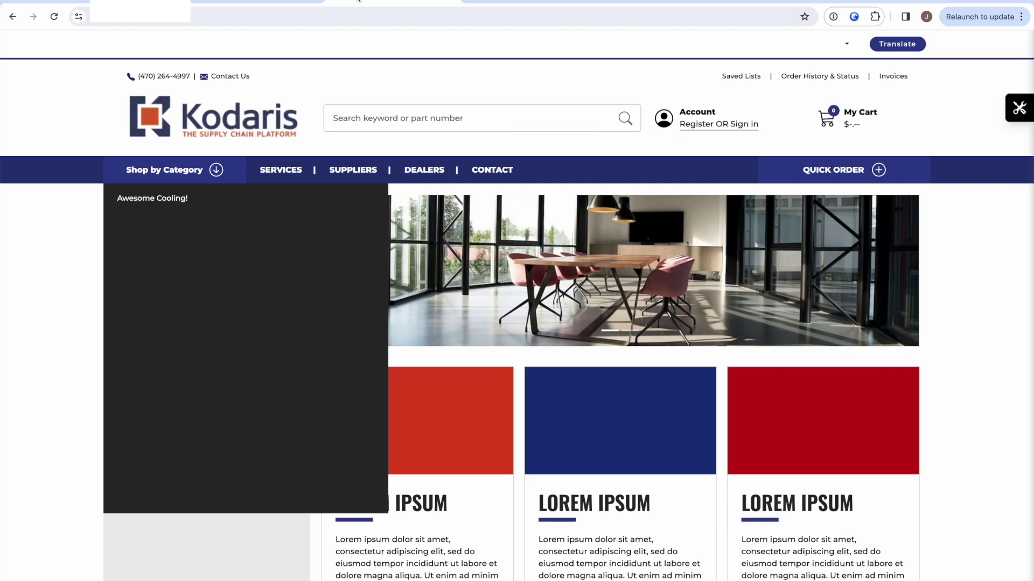
pyautogui.click(54, 16)
pyautogui.click(160, 176)
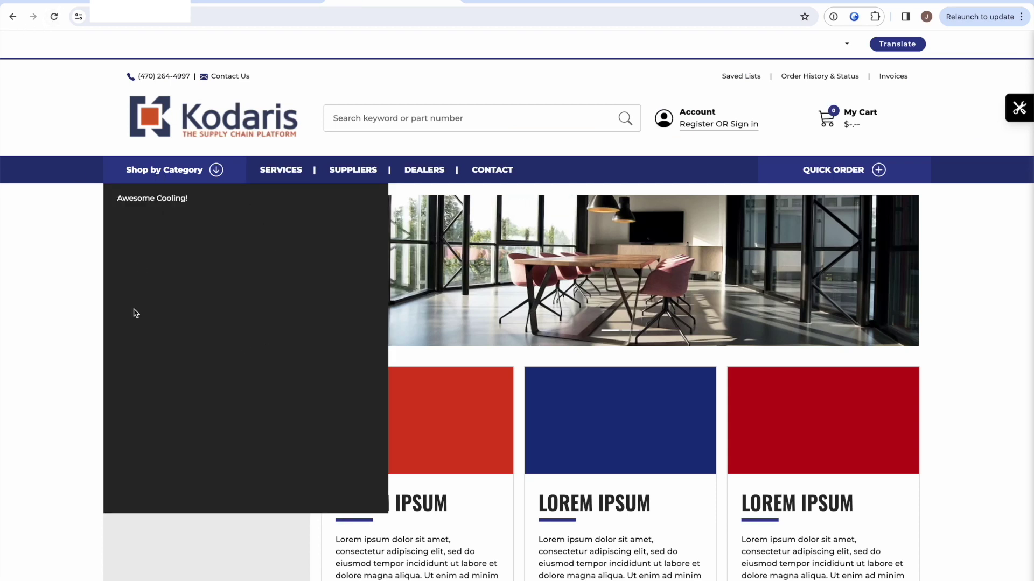